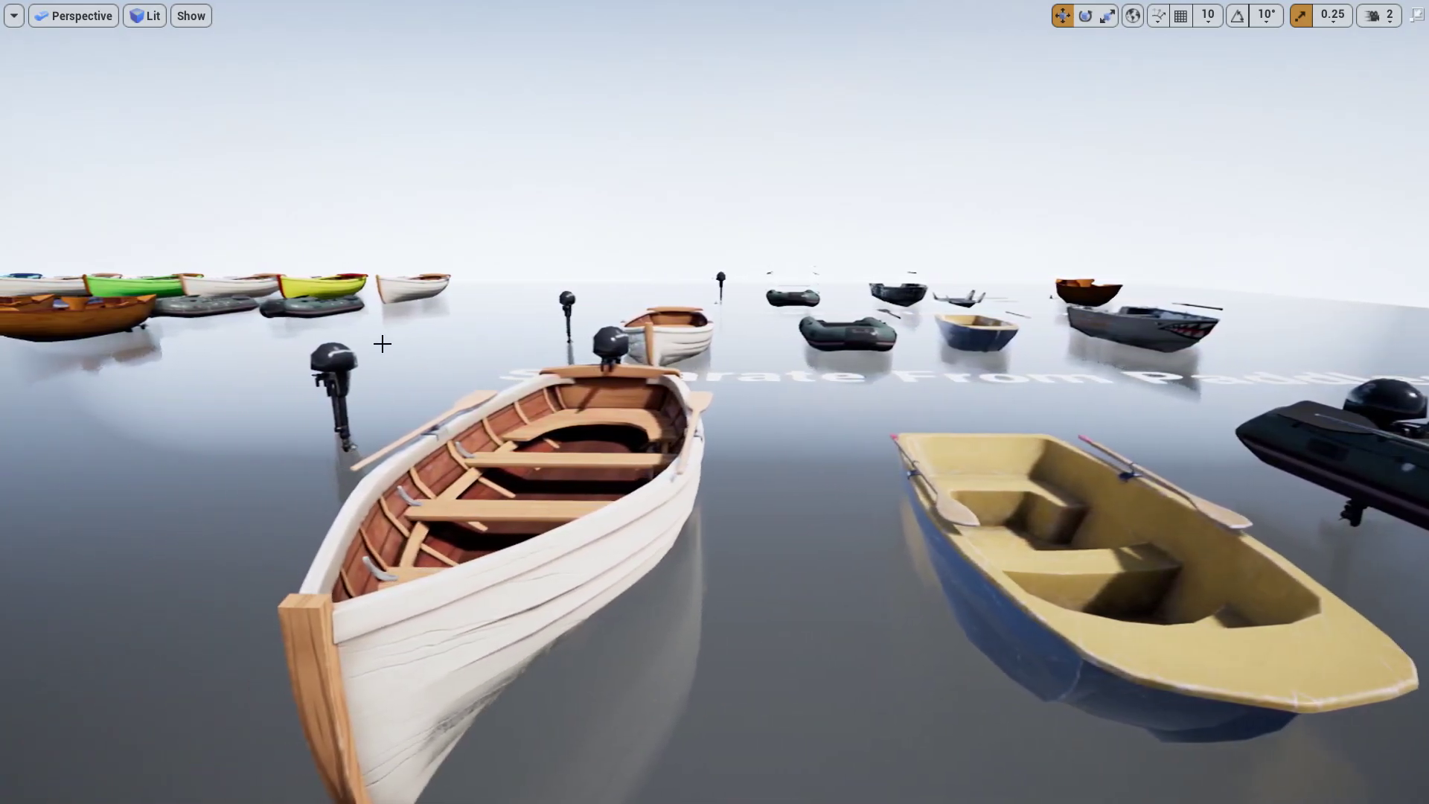
Frame the weathered grey rubber boat beside the purple one and open its material instance for editing.
click(215, 305)
key(f)
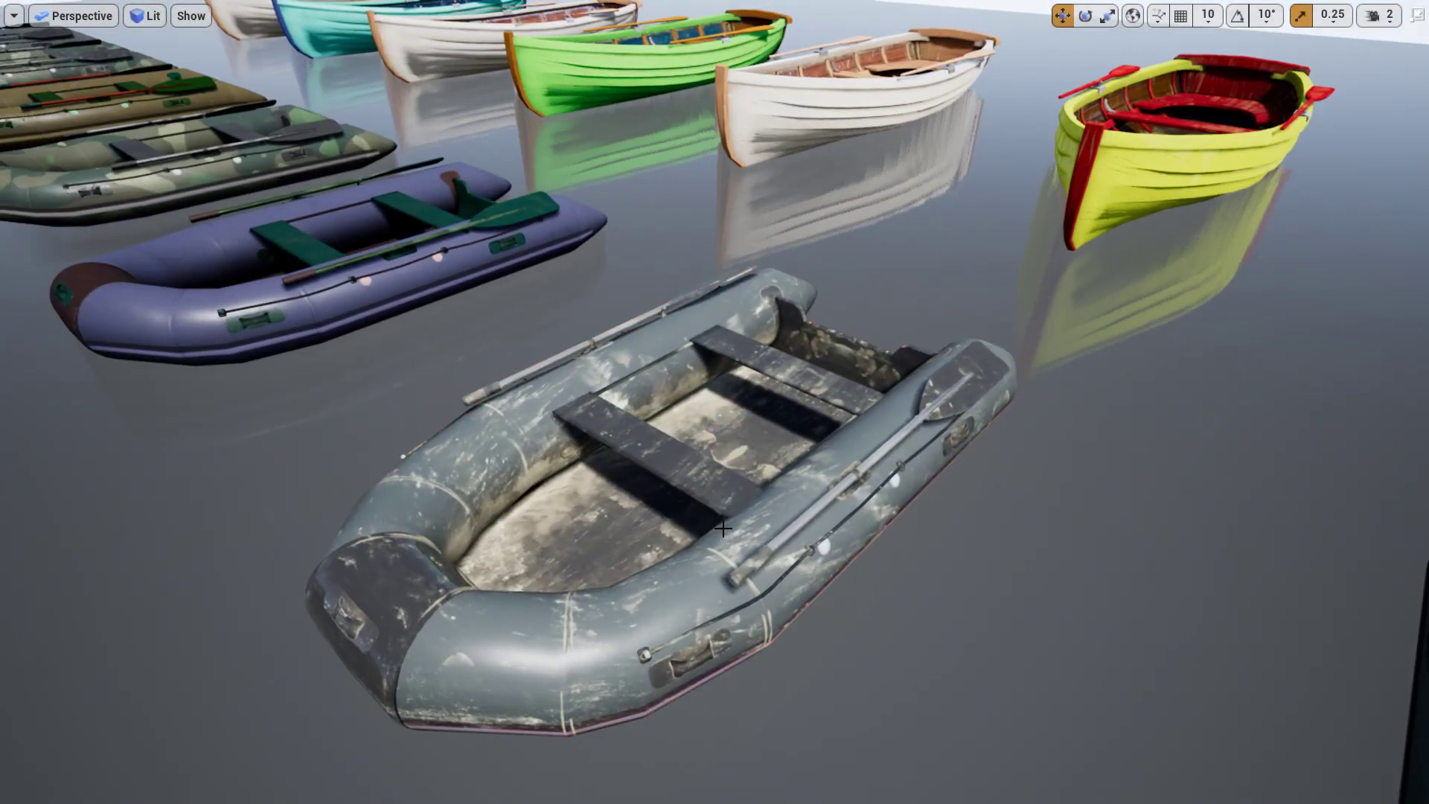
alt+drag(722, 528, 573, 525)
mouse_move(667, 435)
alt+right_down()
mouse_move(804, 435)
mouse_move(655, 435)
alt+right_up()
alt+drag(655, 434, 979, 383)
alt+drag(459, 527, 592, 659)
key(F11)
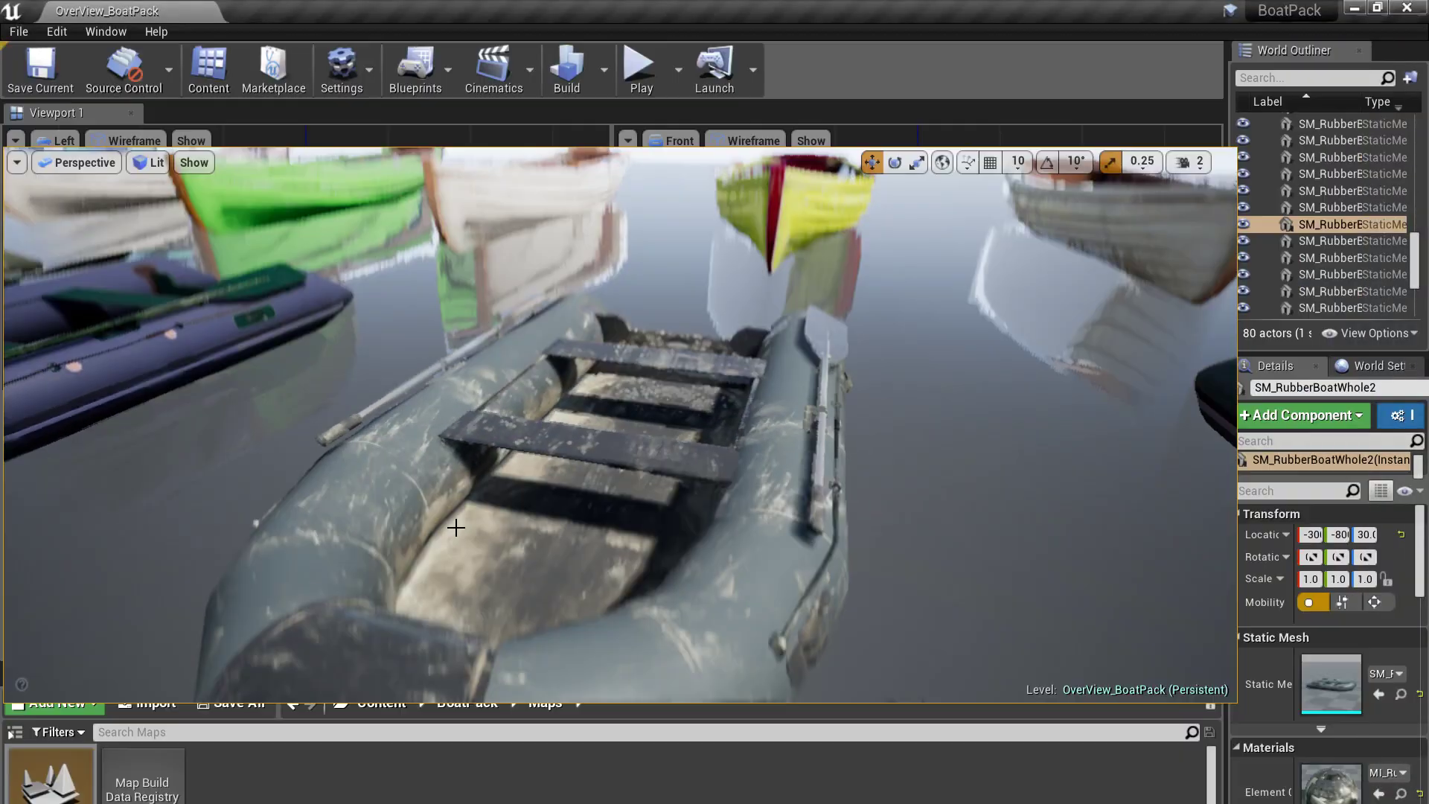
double_click(1353, 778)
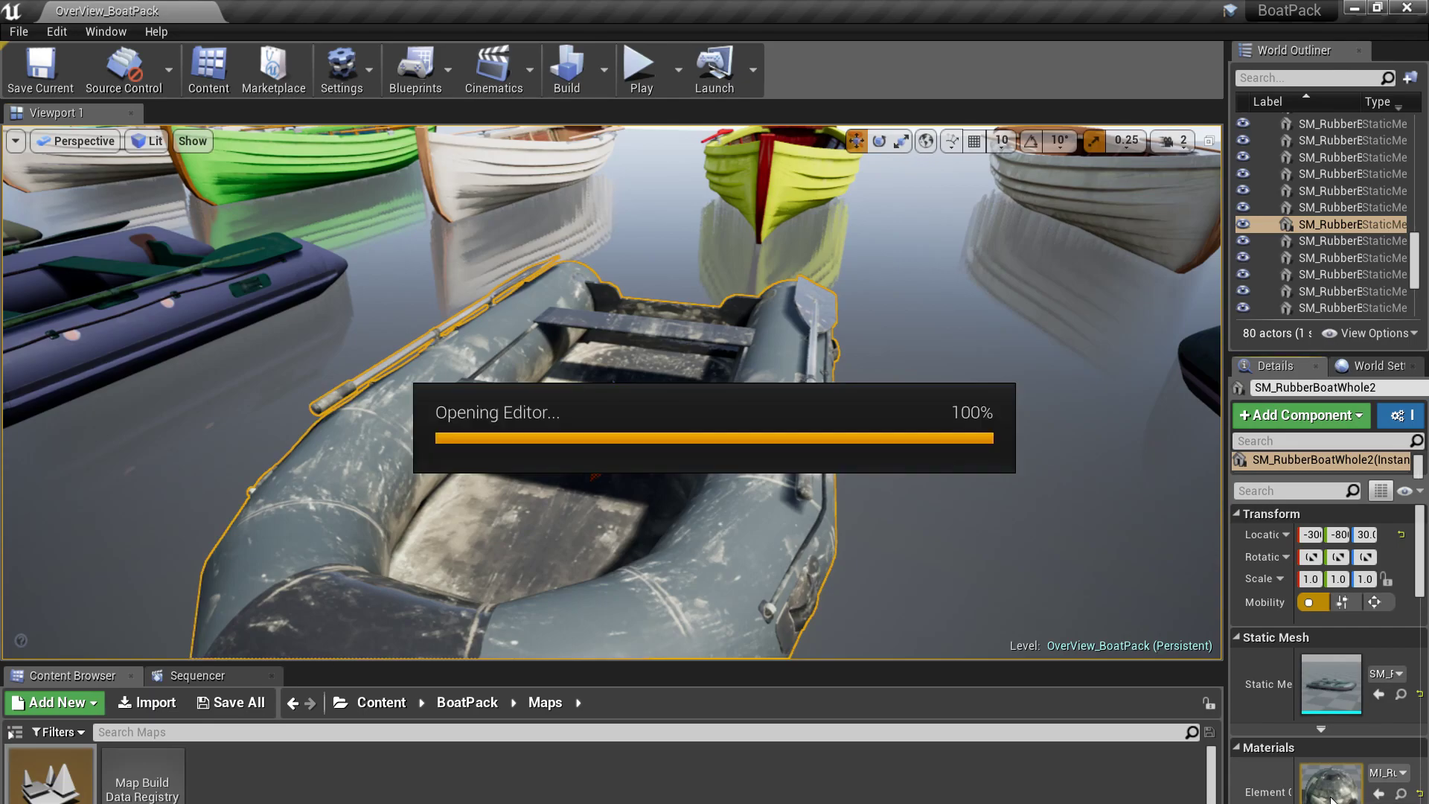
Place the material editor beside the rubber boat over a fullscreen viewport, with game view hiding the gizmo and selection outline.
drag(707, 92, 1215, 78)
right_drag(712, 410, 703, 404)
key(F11)
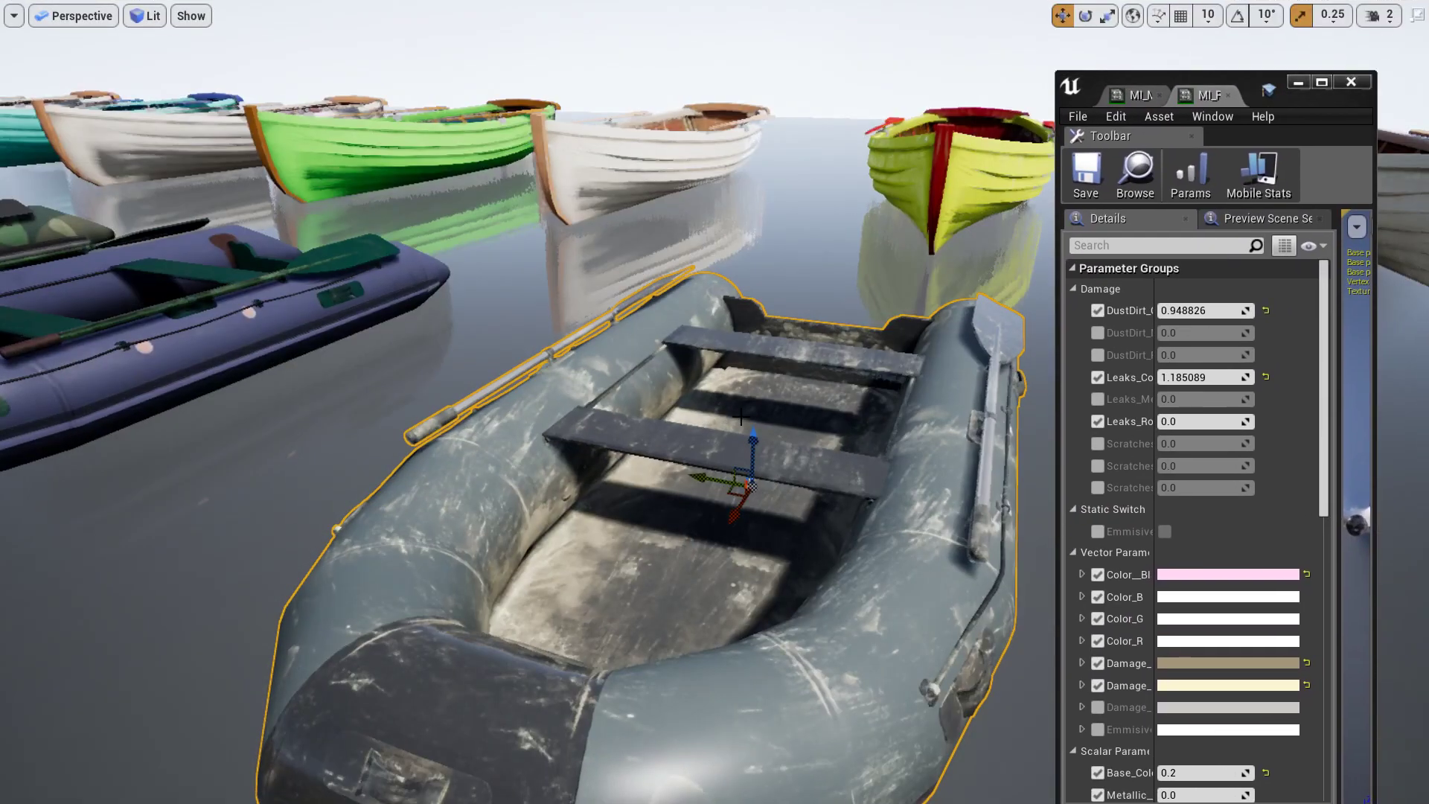
right_drag(845, 471, 838, 468)
key(g)
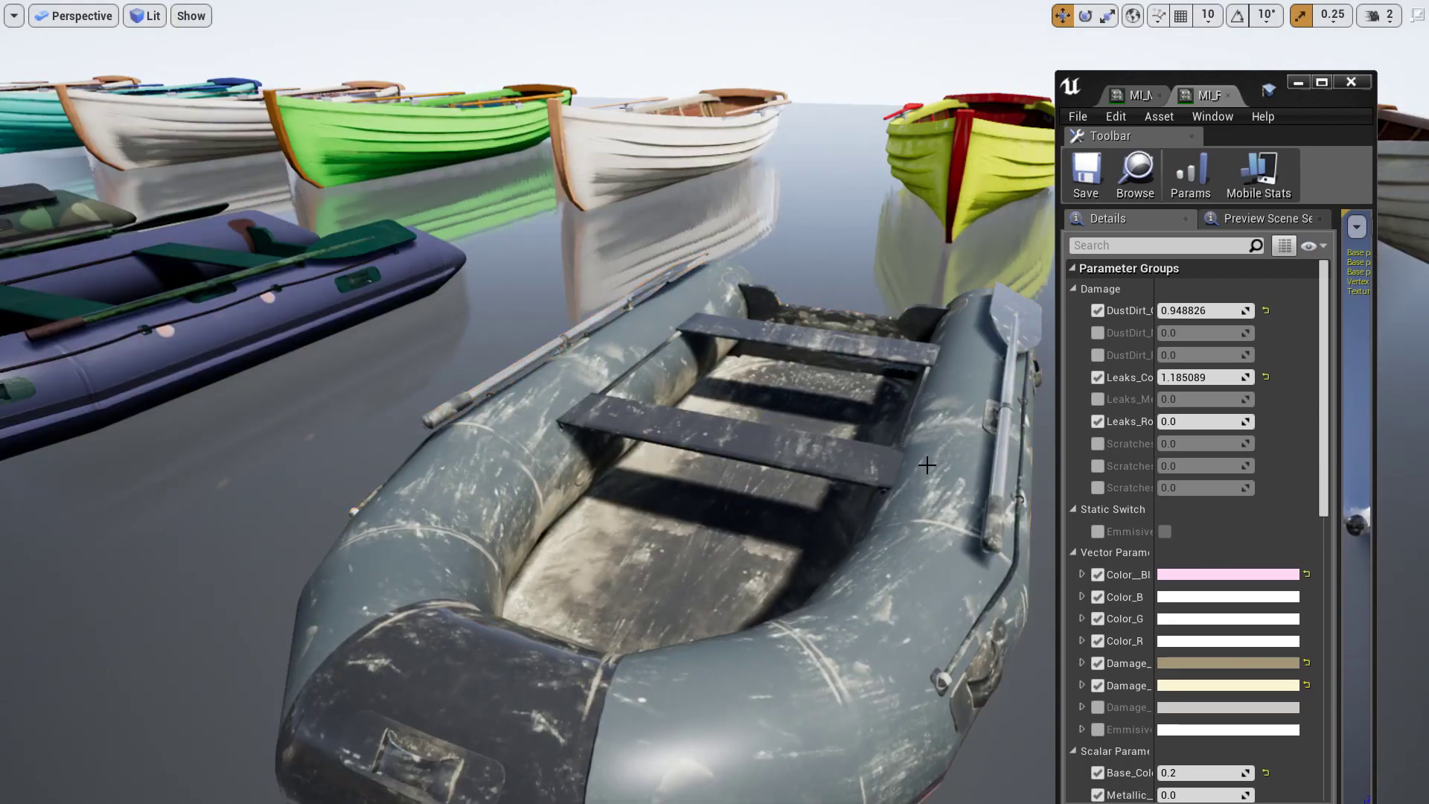
Compare the boat with DustDirt_ColorInt off and on, set it to 0.910022, and widen the parameter name column.
click(1098, 310)
click(1098, 310)
click(1098, 310)
click(1099, 310)
drag(1191, 313, 1167, 312)
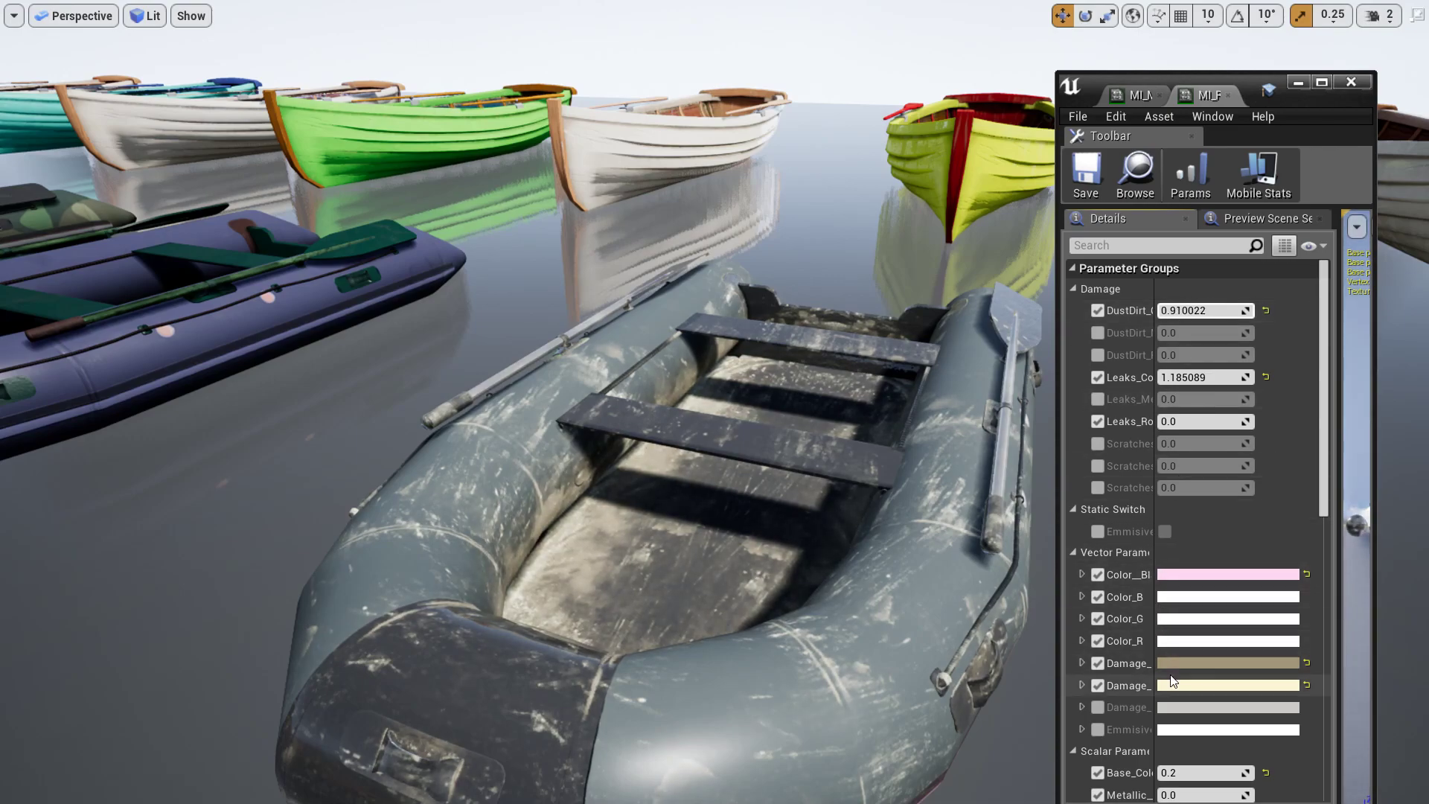
drag(1154, 625, 1208, 625)
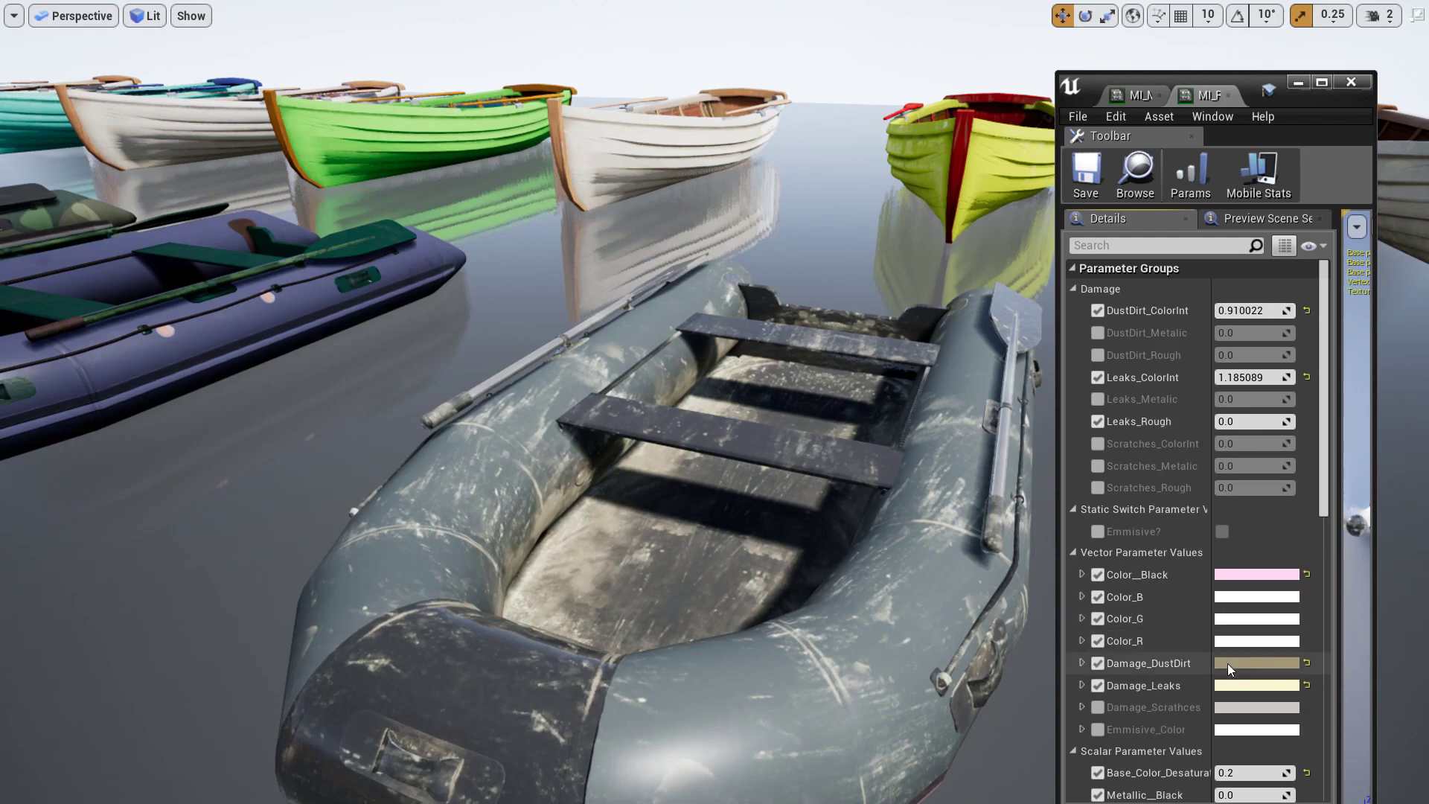
Try a different Damage_DustDirt color on the rubber boat.
click(1226, 662)
drag(966, 536, 903, 485)
click(1204, 368)
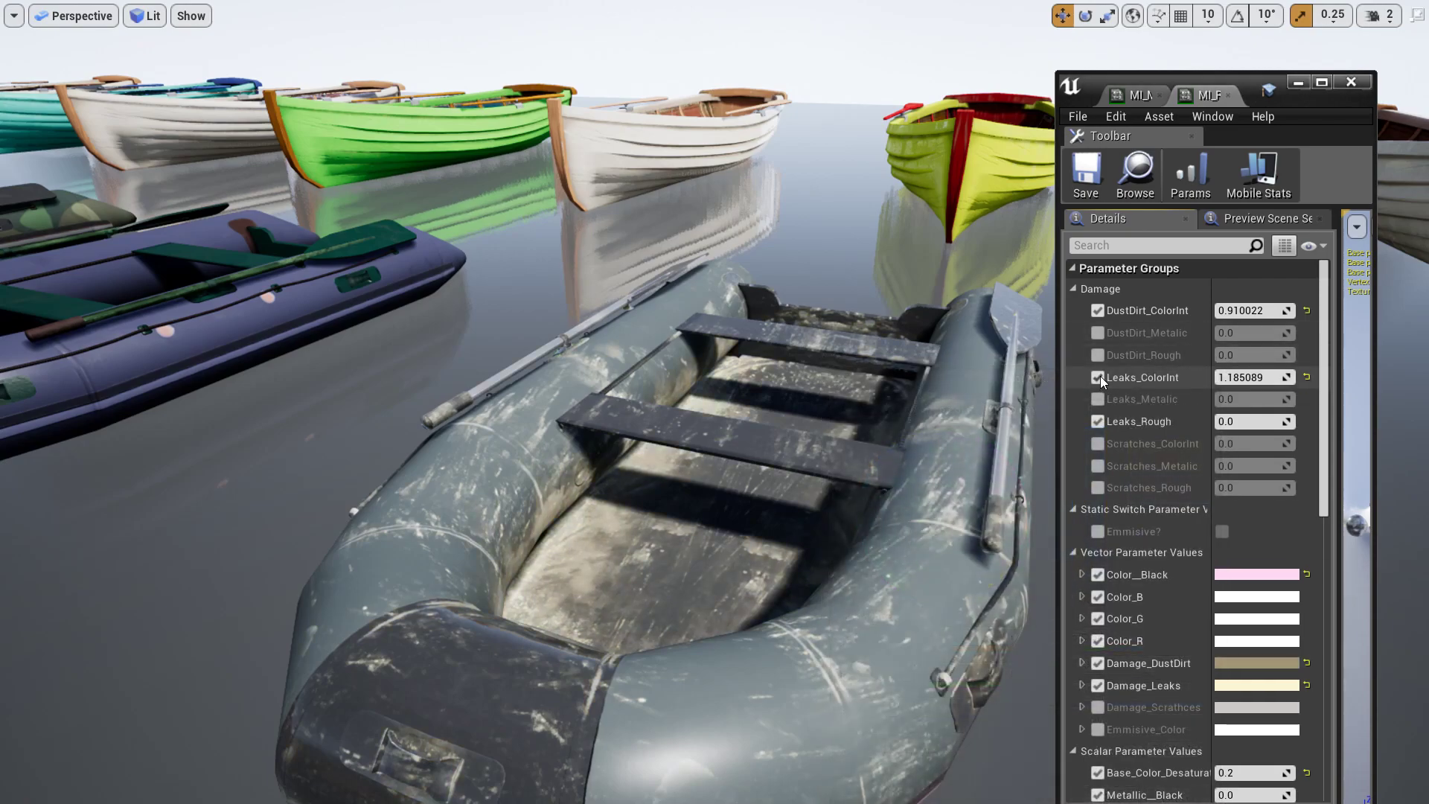
Compare the boat with Leaks_ColorInt off and on, and lower its value to 0.581508.
click(1098, 377)
click(1099, 377)
click(1099, 377)
click(1098, 378)
drag(1251, 378, 1206, 377)
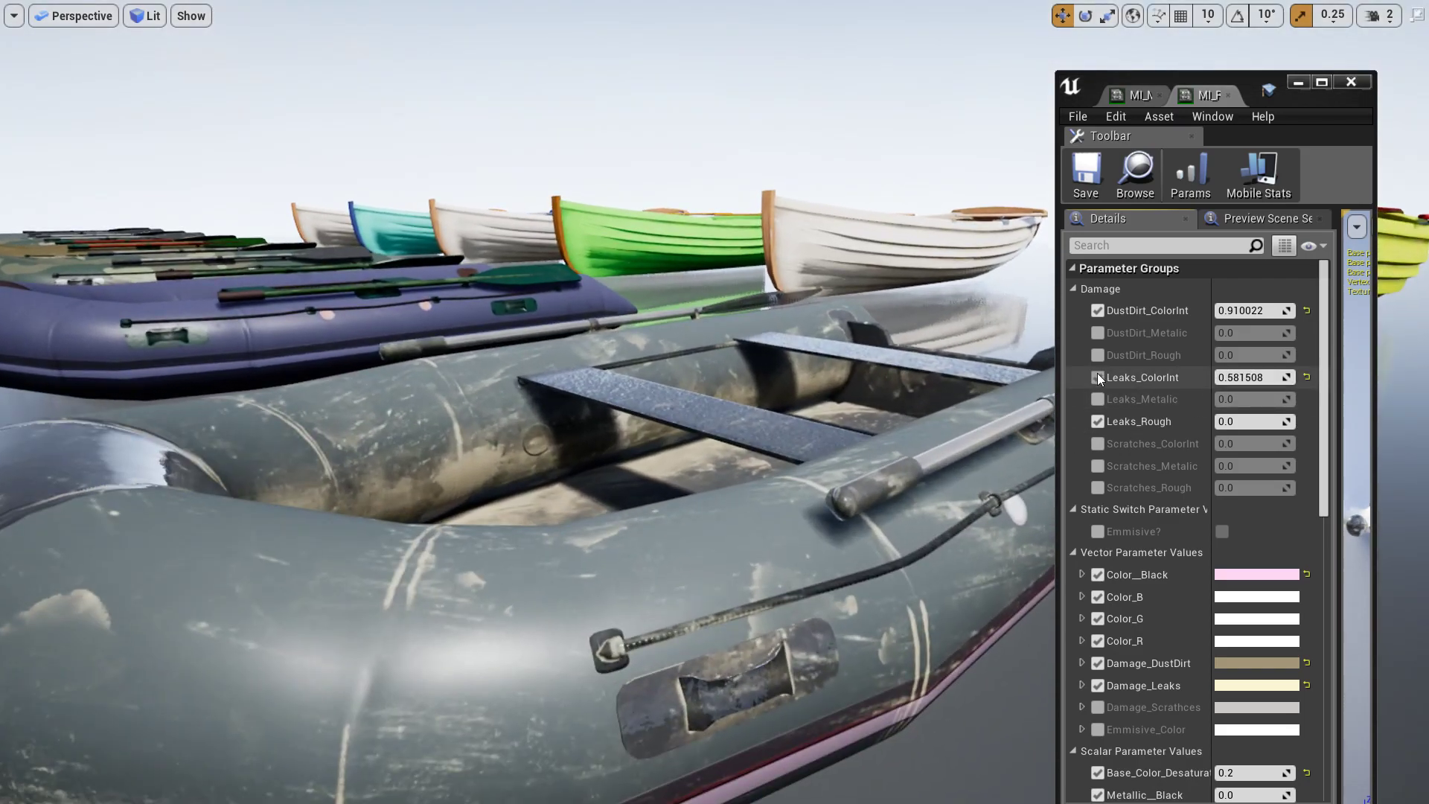
With both color intensities disabled, set Leaks_Rough to 7.59346 and Scratches_Rough to 1.164549.
click(1097, 311)
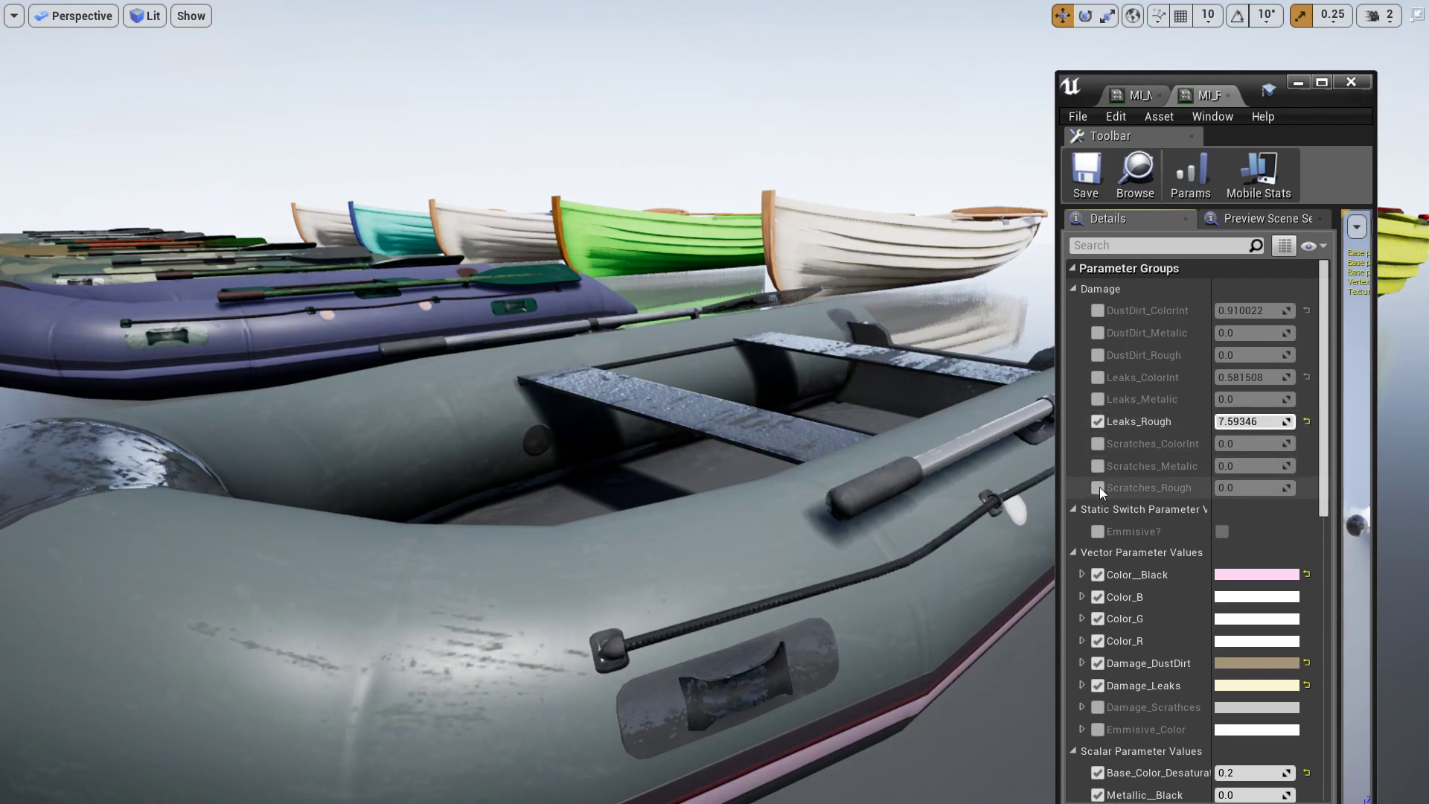
drag(1243, 488, 1269, 488)
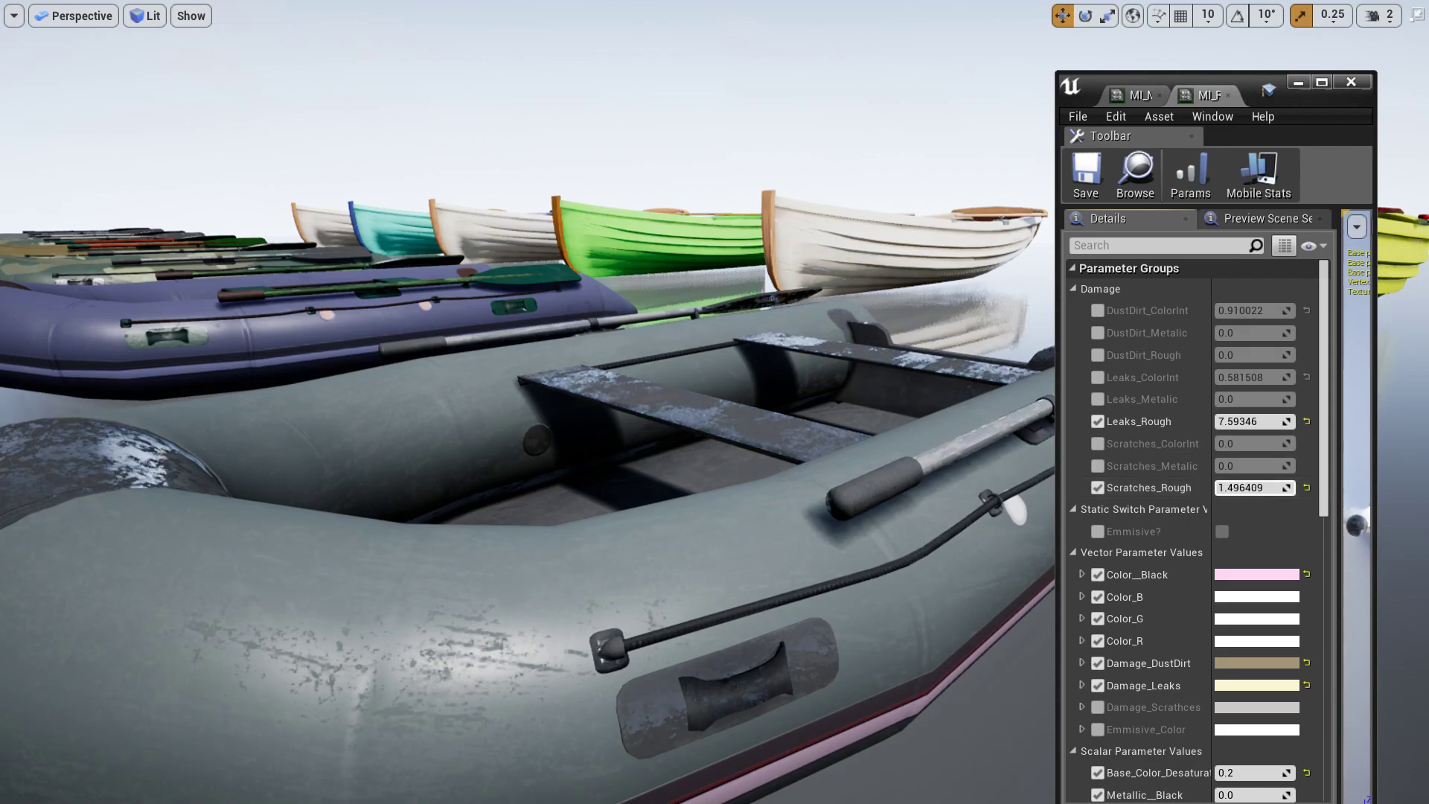
Try a Leaks_Metalic value of 0.234868 on the rubber boat.
click(1097, 400)
mouse_move(1250, 400)
mouse_down()
mouse_move(1295, 400)
mouse_move(1266, 399)
mouse_up()
click(1098, 399)
Enable Leaks_ColorInt at 0.342843, re-enable DustDirt_ColorInt, and save the rubber material instance.
click(1098, 377)
drag(1258, 377, 1228, 377)
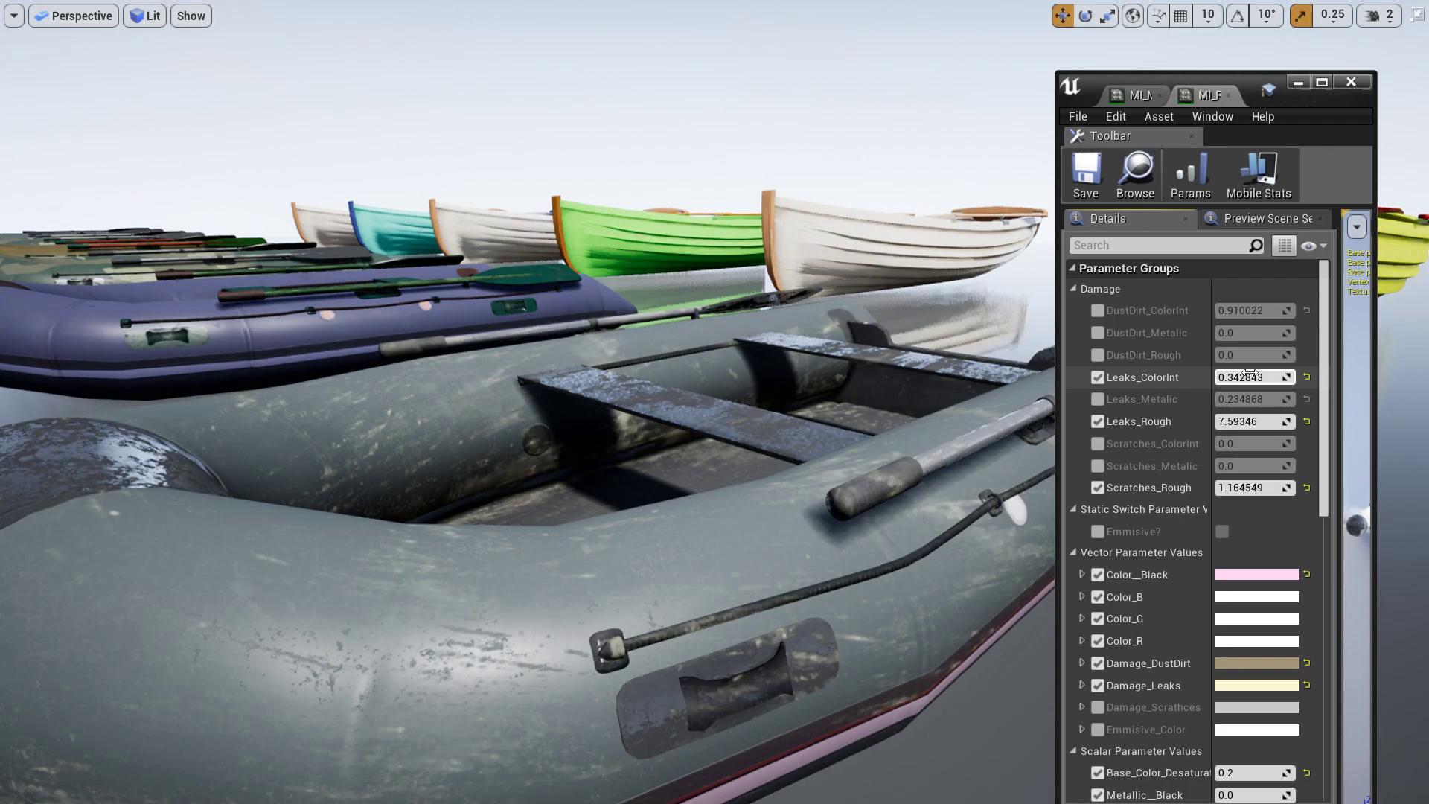
click(1098, 310)
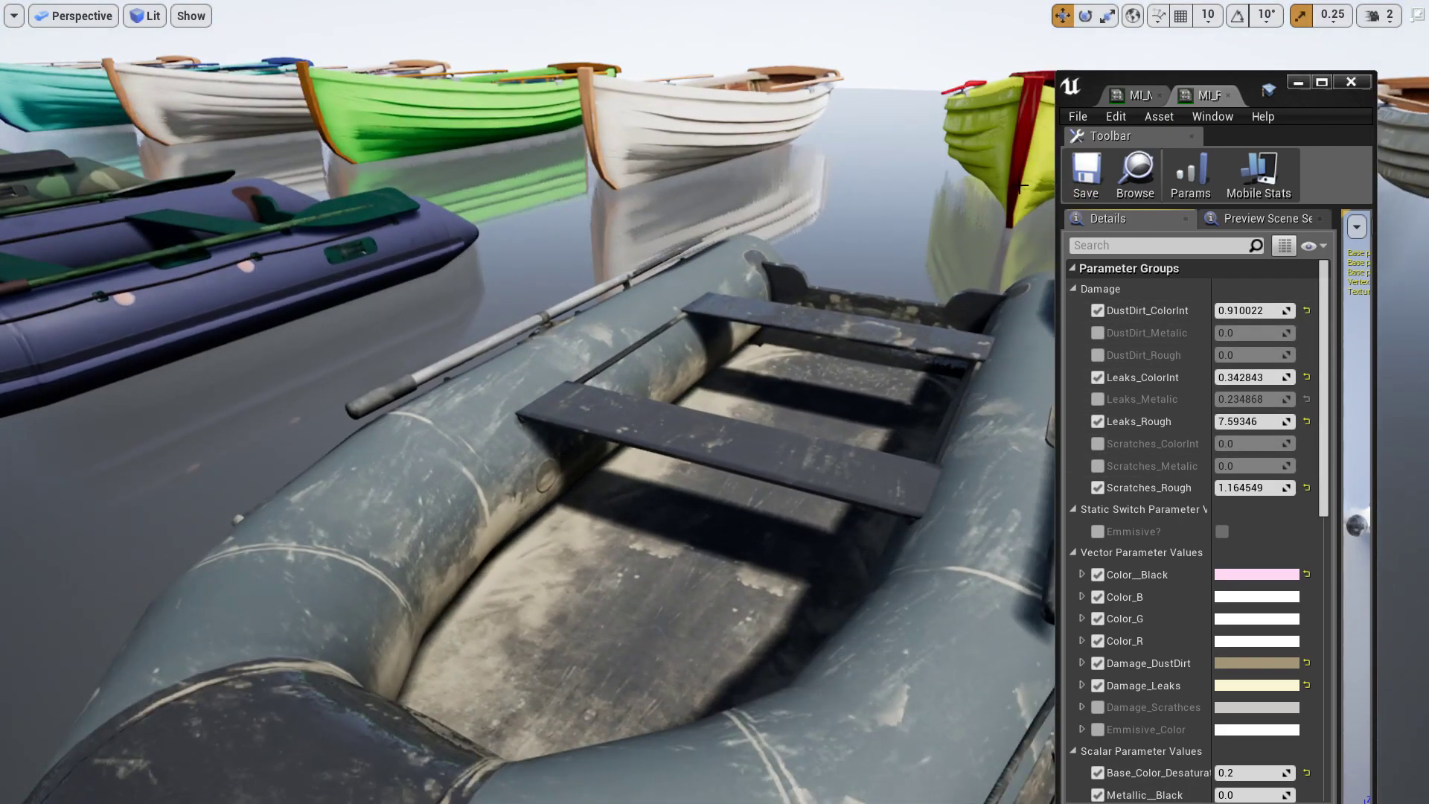
click(1080, 195)
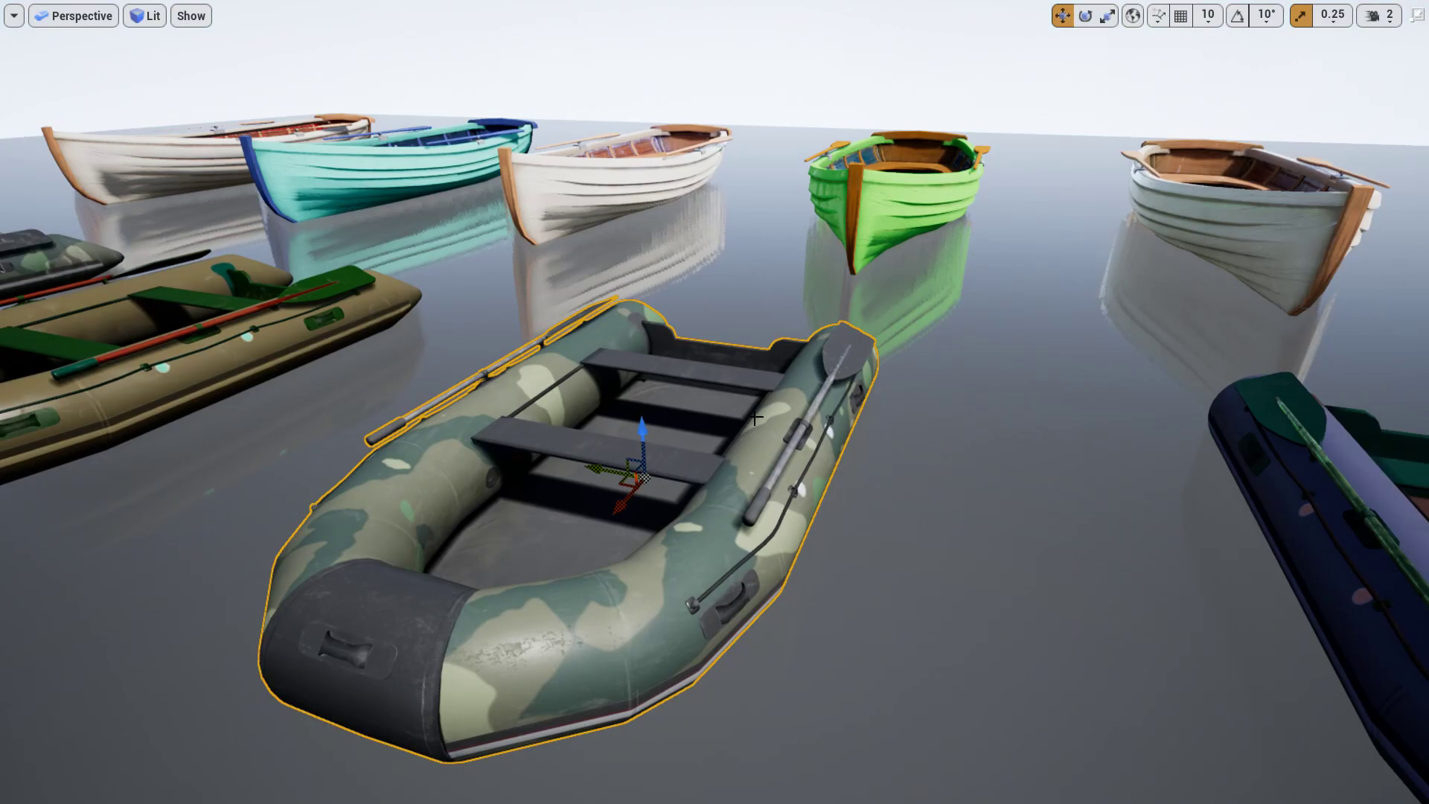
Frame the white wooden boat beside the green one and open its material instance MI_Wooden_01.
alt+drag(754, 417, 864, 383)
alt+drag(696, 422, 744, 439)
click(937, 254)
key(f)
alt+drag(903, 303, 733, 305)
alt+right_drag(903, 303, 1031, 303)
alt+drag(751, 235, 603, 232)
alt+drag(1174, 298, 1233, 298)
key(F11)
double_click(1330, 781)
Place the wooden material editor beside the boat over a fullscreen viewport and widen the parameter name column.
drag(1246, 84, 1268, 84)
mouse_move(998, 260)
right_down()
mouse_move(956, 228)
mouse_move(978, 254)
right_up()
key(F11)
drag(1173, 552, 1238, 552)
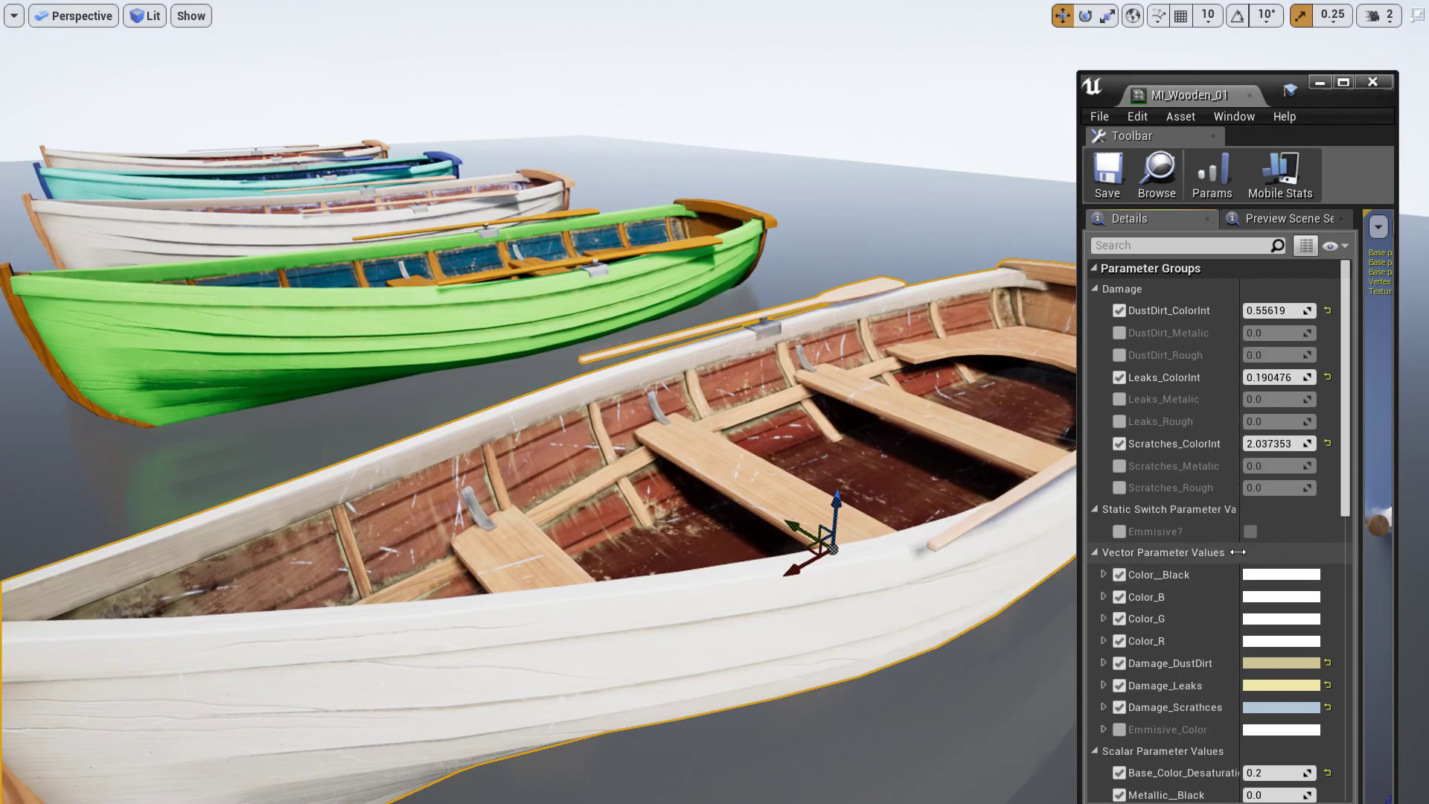
Set the Color__Black parameter of MI_Wooden_01 to pale yellow, sRGB hex FFF384FF, to recolor the hull.
click(1271, 577)
drag(1026, 518, 1016, 567)
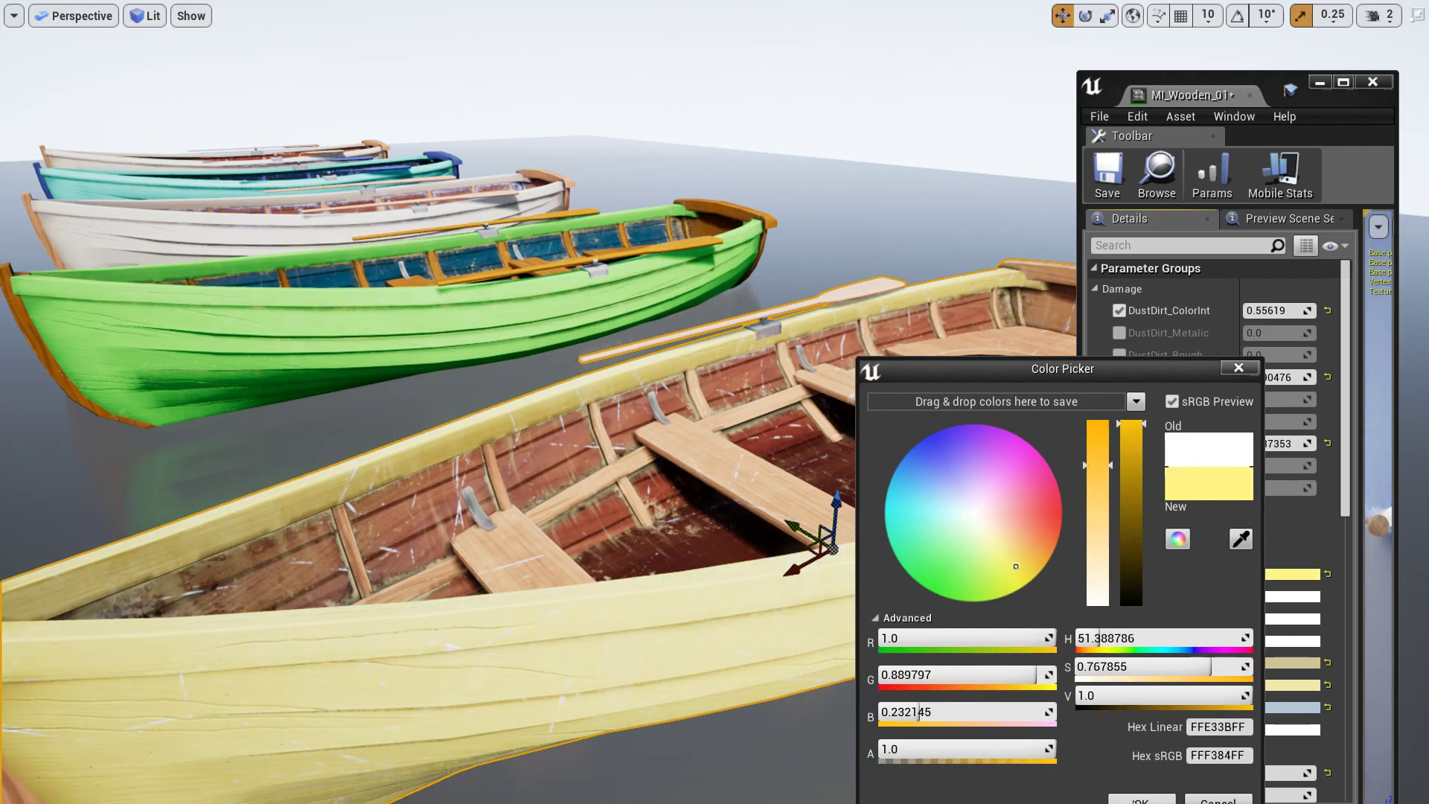
click(1143, 801)
right_drag(811, 597, 837, 609)
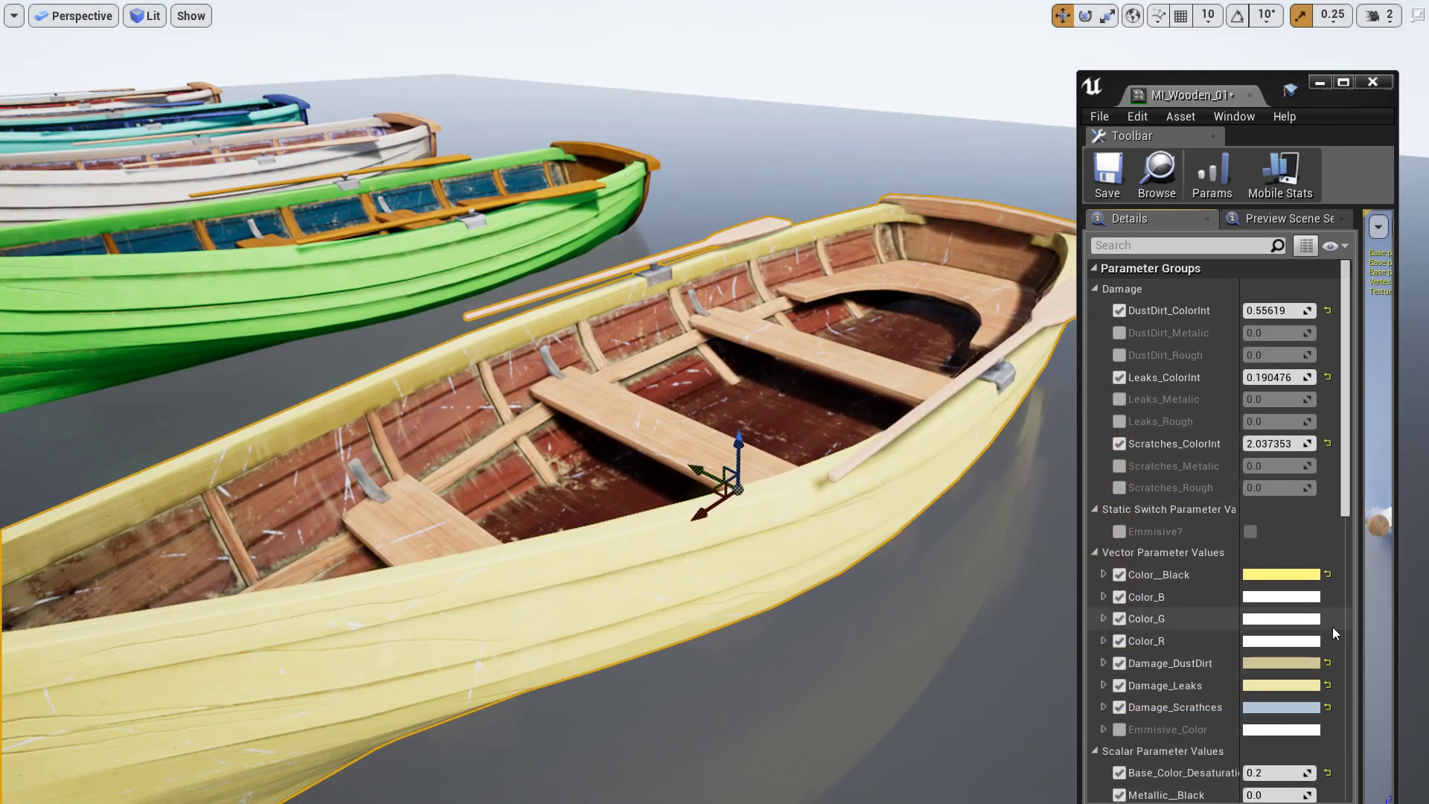
Set Color_B to light blue for the oarlocks and Color_G to orange for the interior planks.
click(1275, 597)
mouse_move(1034, 538)
mouse_down()
mouse_move(992, 459)
mouse_move(927, 494)
mouse_move(917, 467)
mouse_up()
click(1147, 800)
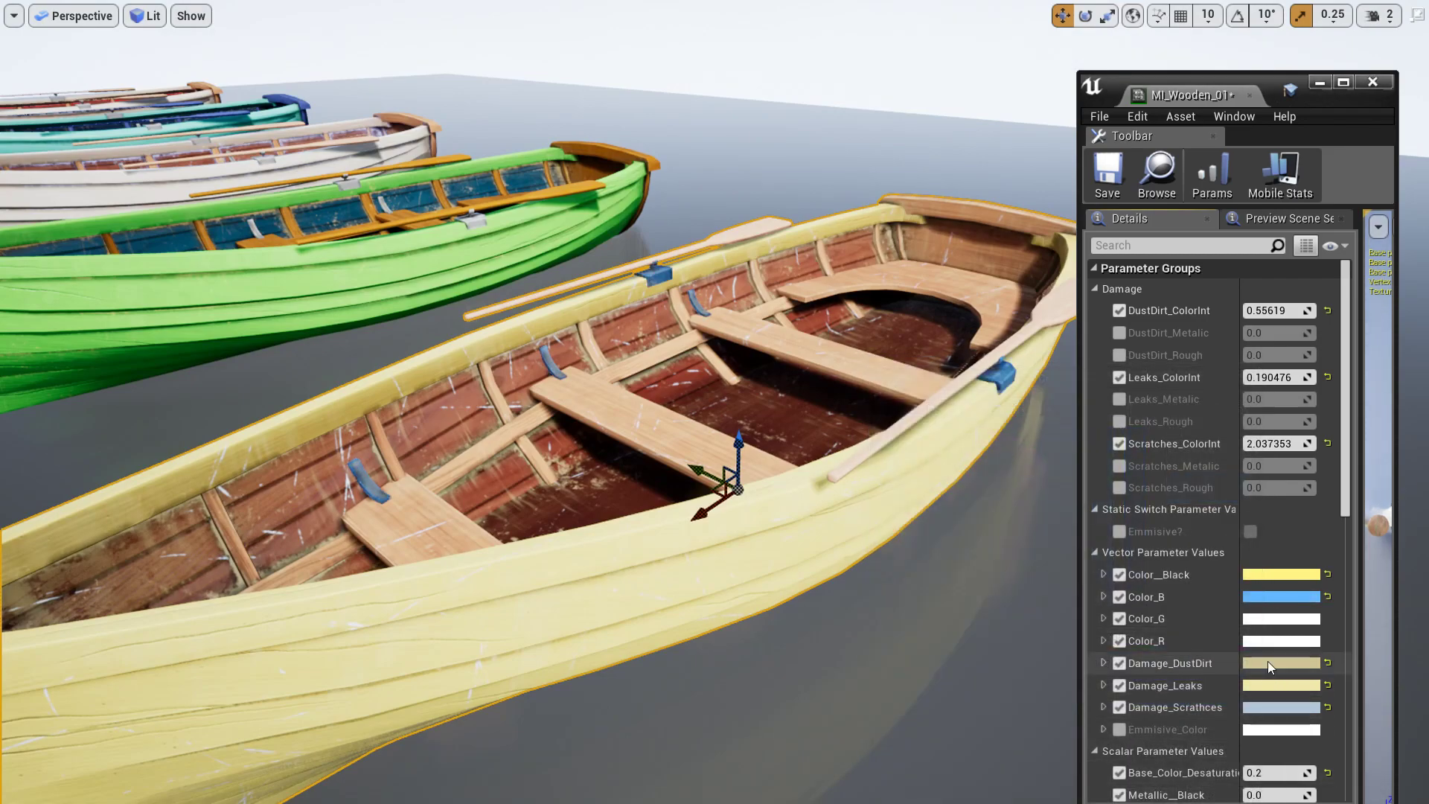
click(1258, 624)
mouse_move(1014, 543)
mouse_down()
mouse_move(1027, 510)
mouse_move(998, 536)
mouse_move(1014, 556)
mouse_move(1051, 543)
mouse_up()
click(1130, 799)
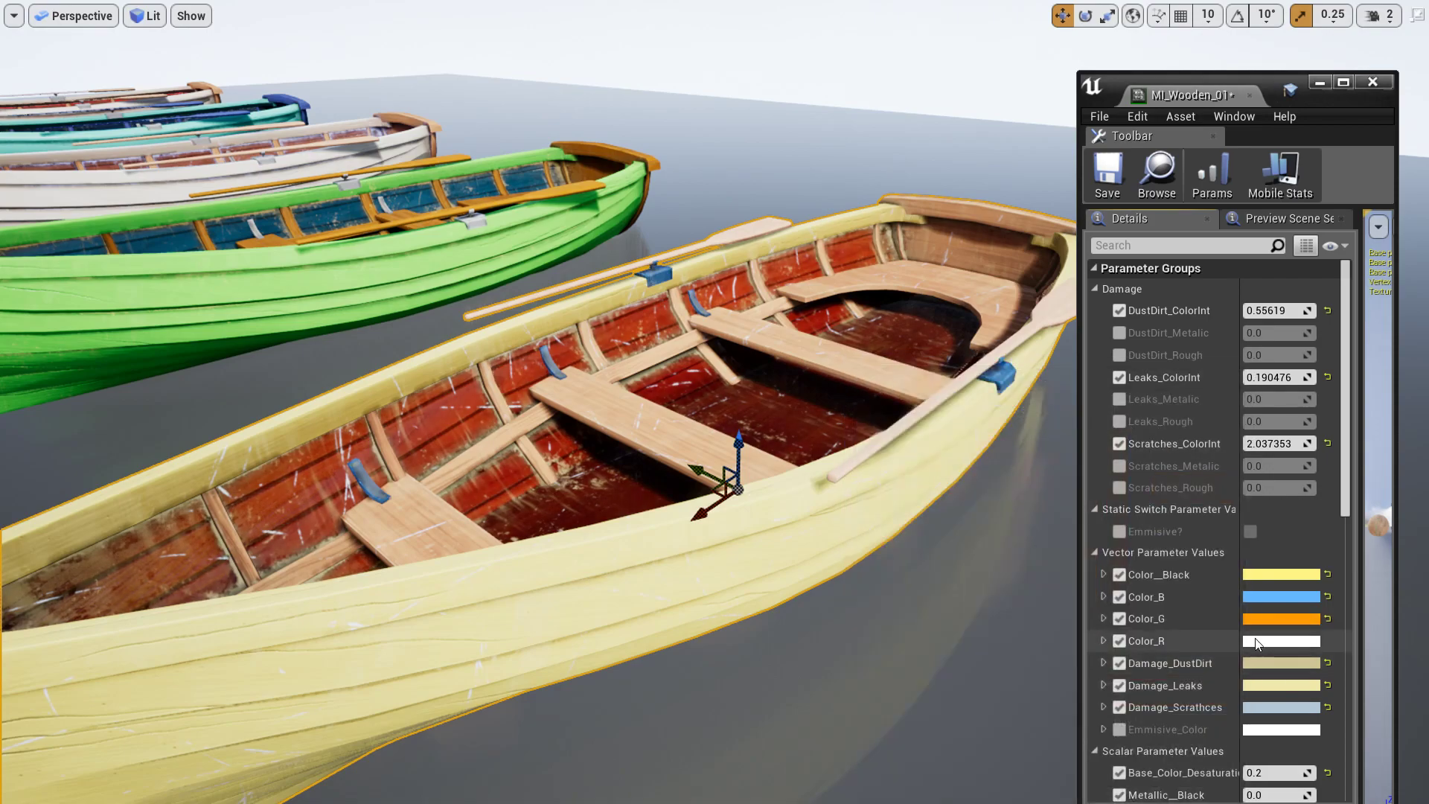
Set Color_R to light blue to recolor the boat's seats, ribs and paddles.
click(1257, 641)
mouse_move(967, 556)
mouse_down()
mouse_move(940, 458)
mouse_move(908, 483)
mouse_move(901, 472)
mouse_up()
click(1130, 799)
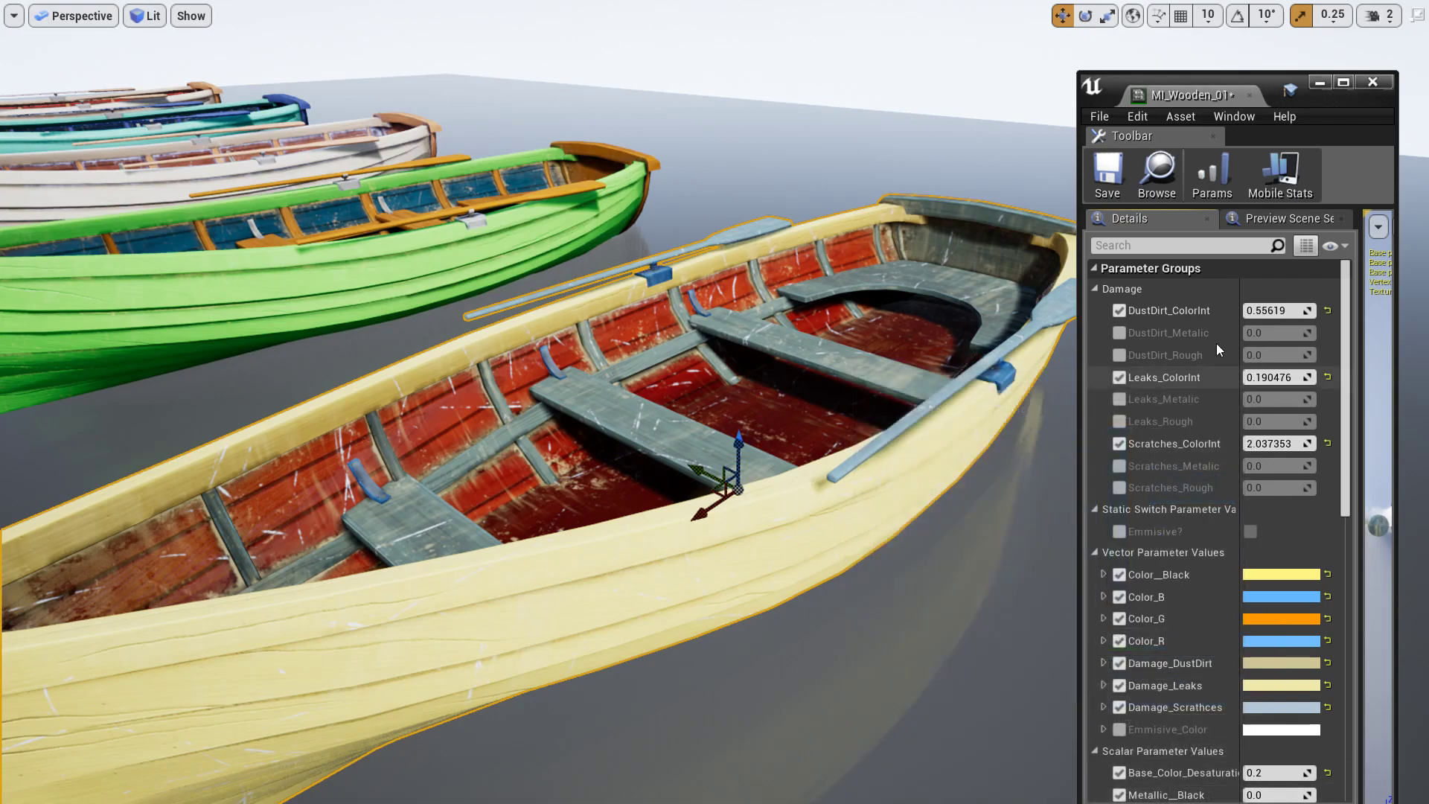
Toggle DustDirt_ColorInt, Leaks_ColorInt and Scratches_ColorInt to compare how each damage layer affects the wooden boat.
click(1120, 308)
click(1120, 377)
click(1120, 377)
click(1121, 310)
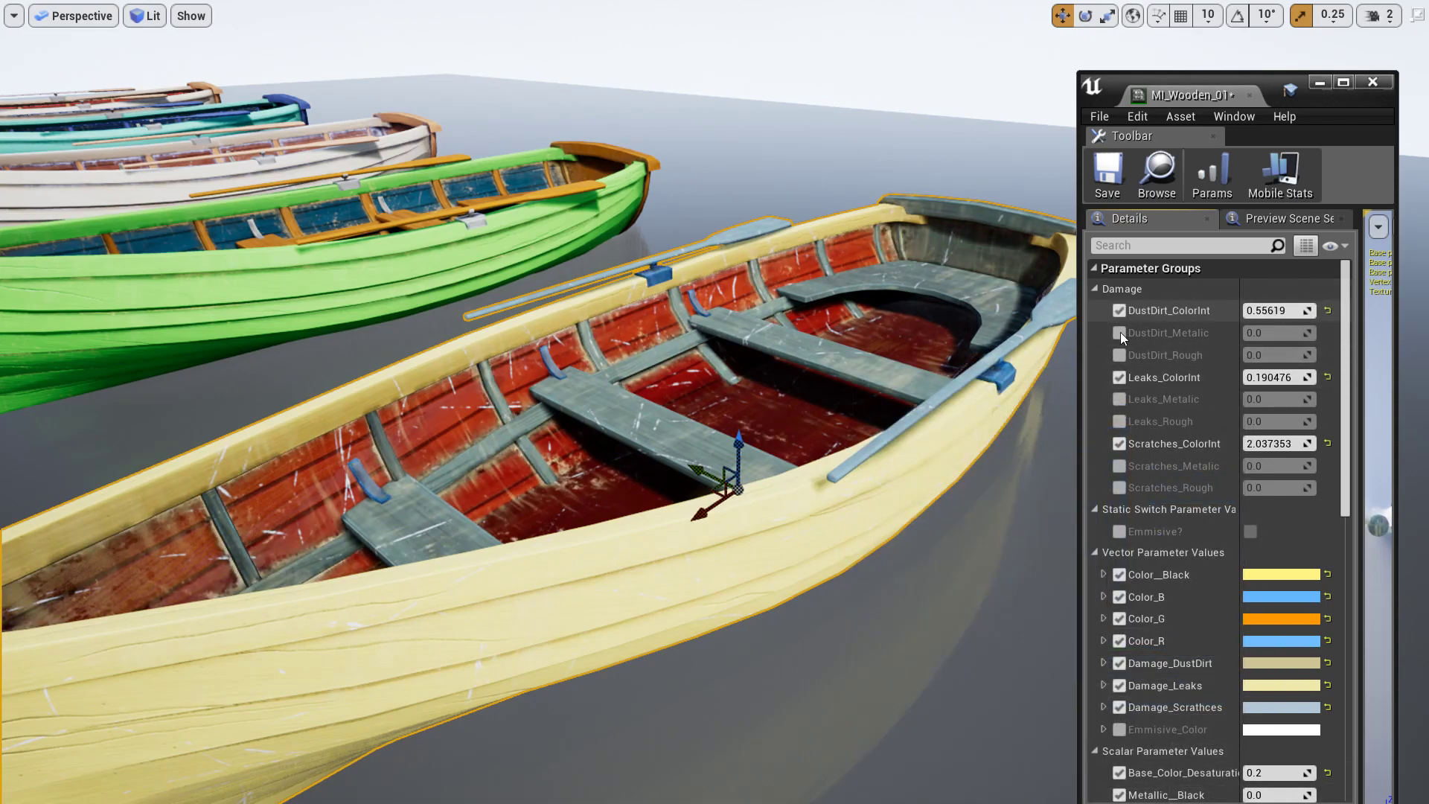
click(1119, 444)
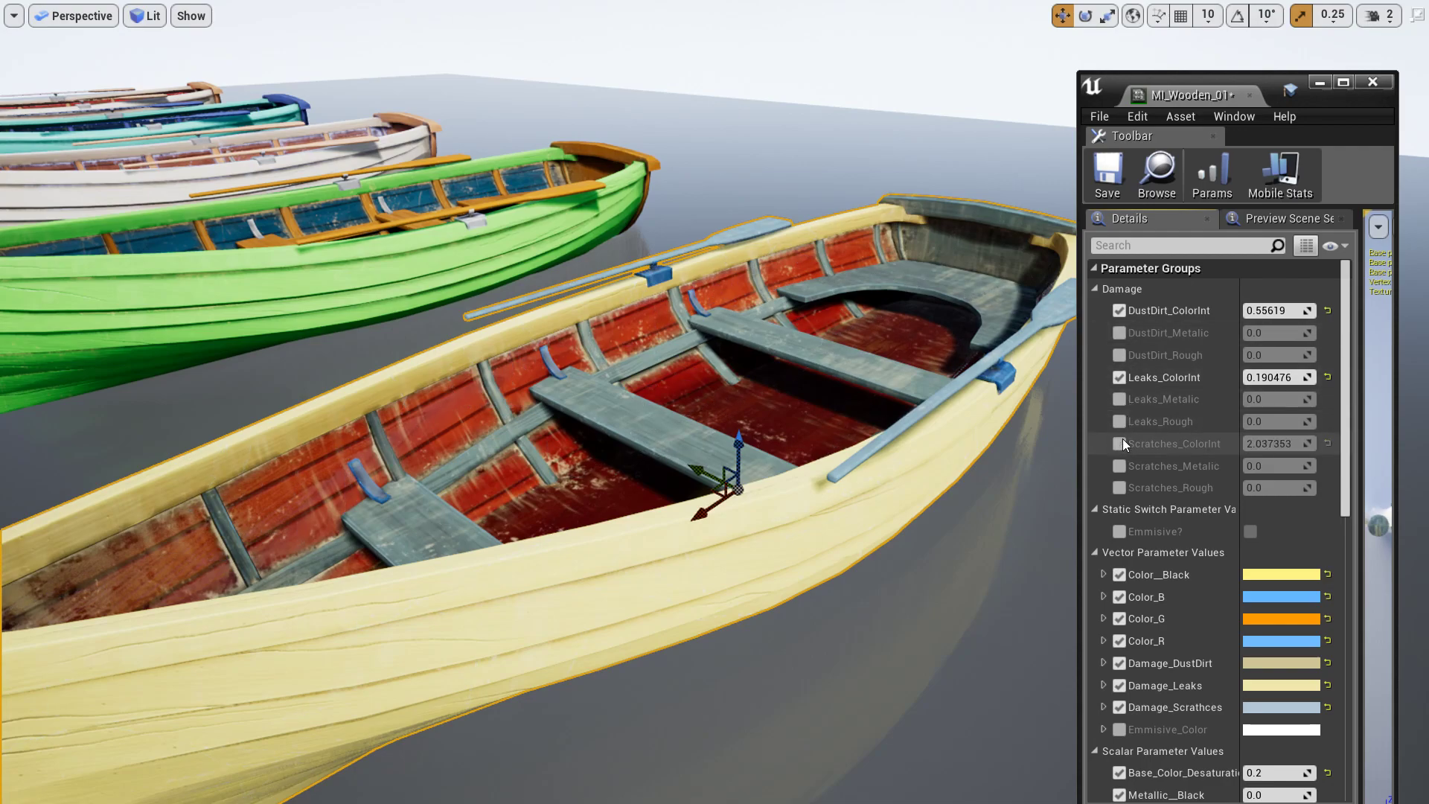
Compare the wooden boat with Rough_G and Rough_R disabled and enabled, and close the material editor.
scroll(1200, 639, down, 2)
scroll(1200, 639, down, 5)
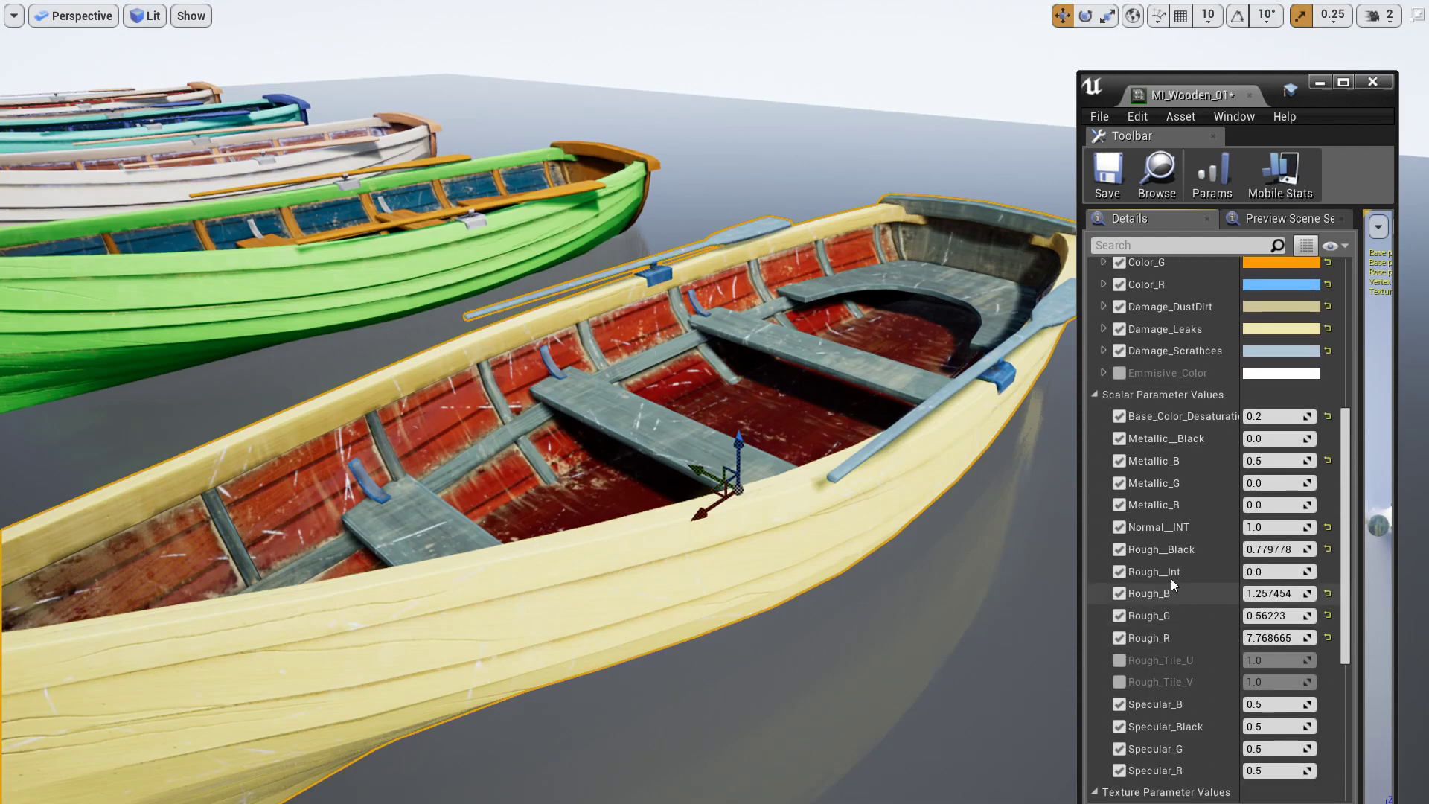
click(1120, 578)
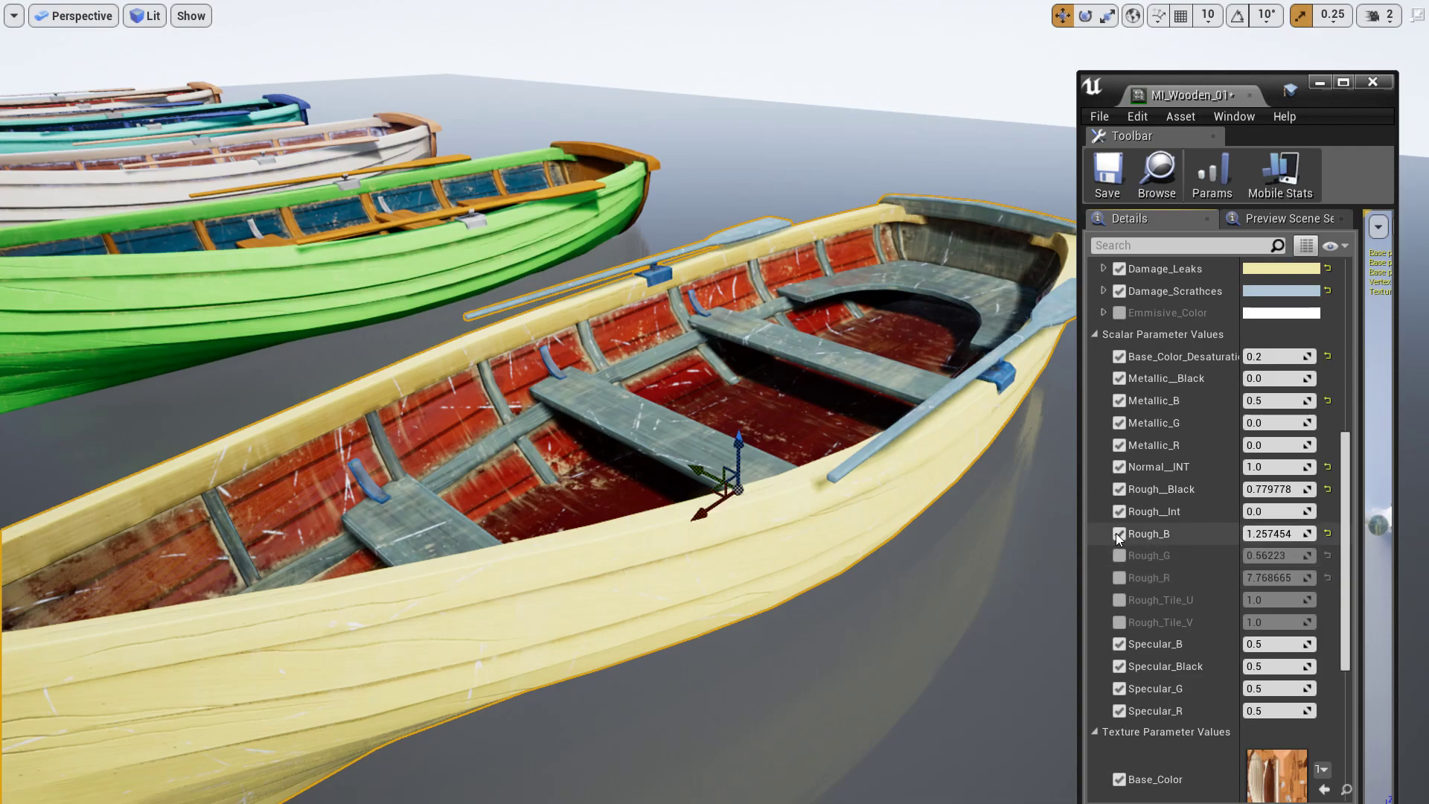
click(1120, 555)
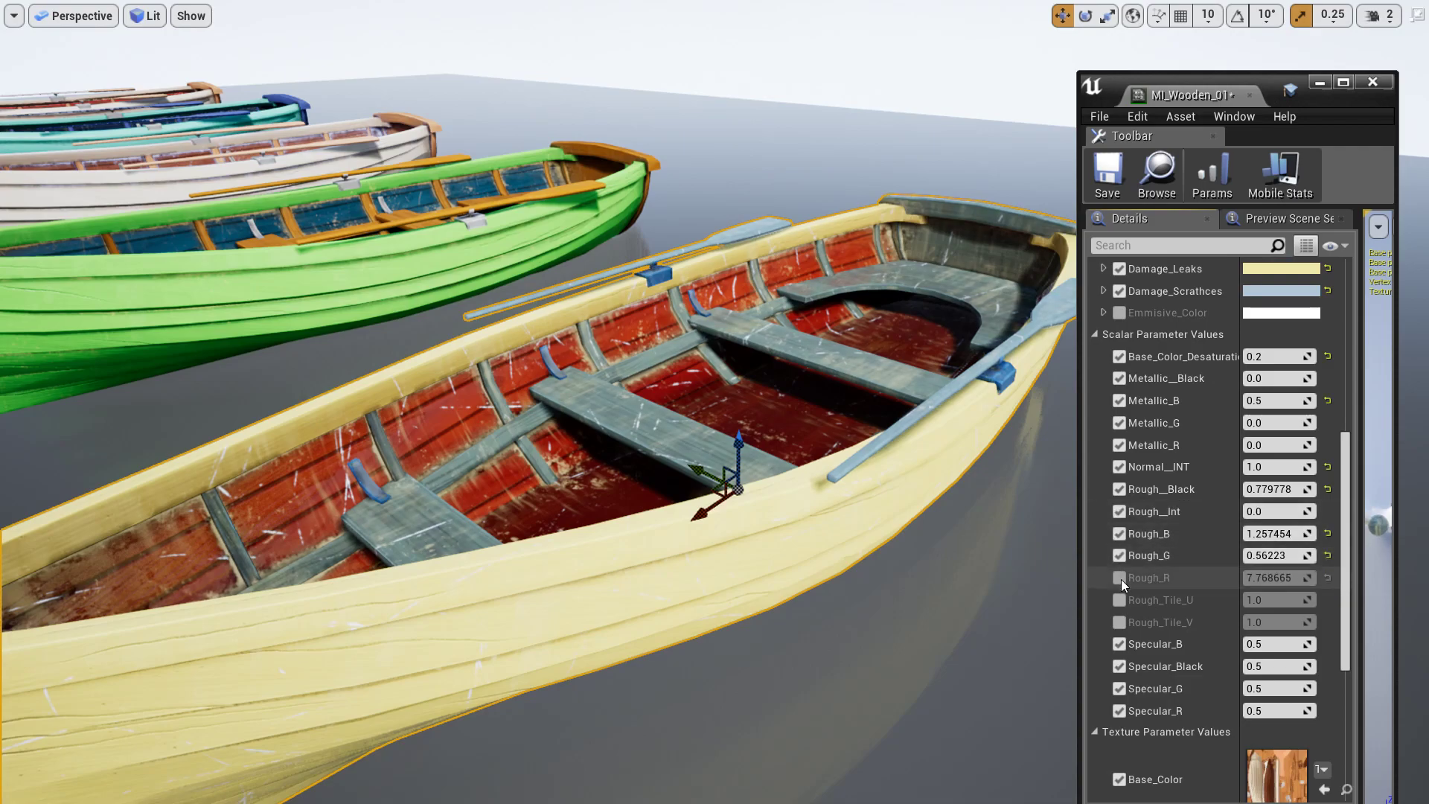
click(1121, 579)
alt+drag(678, 450, 781, 470)
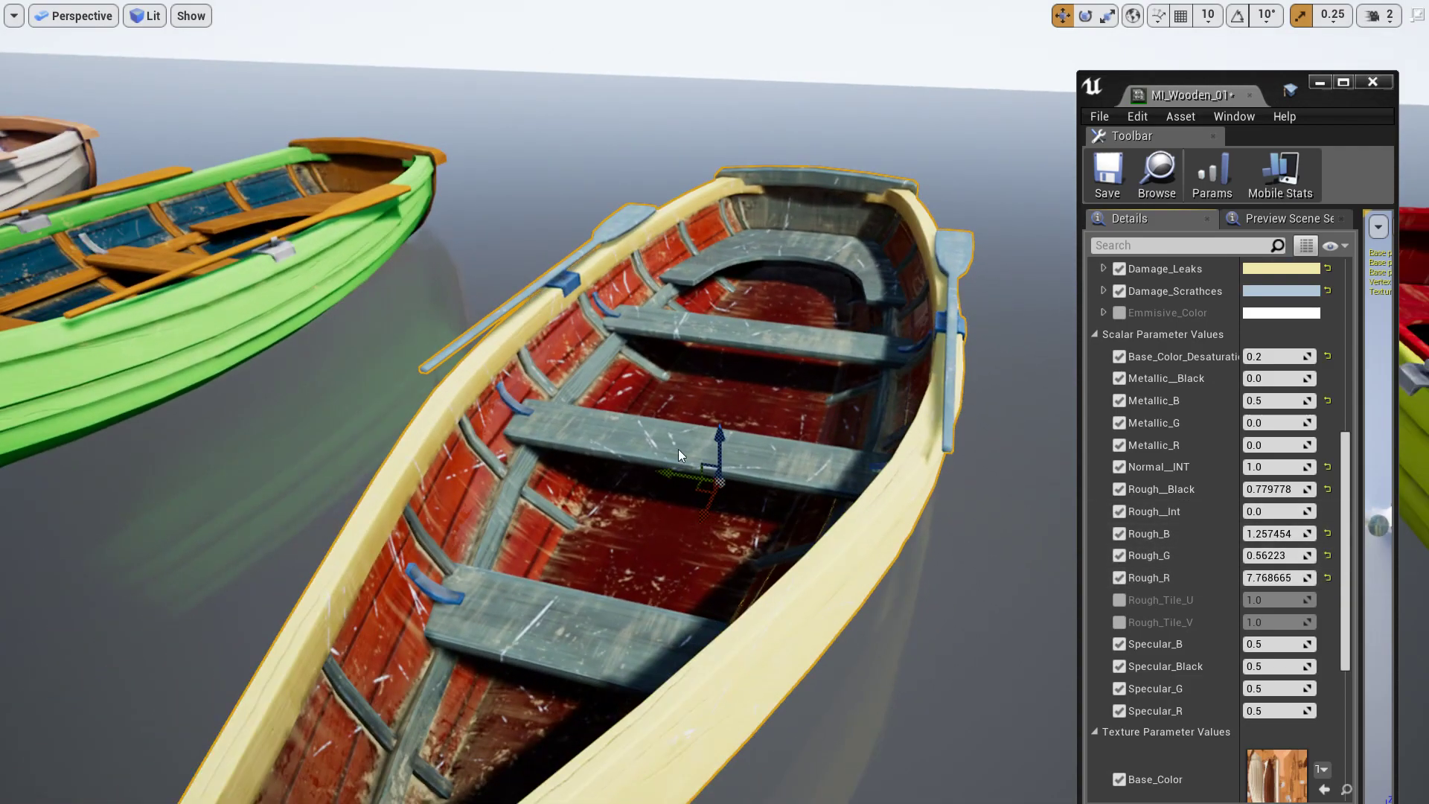
click(1378, 80)
Frame the white wooden boat at the end of the row and examine the boats in Unlit view mode.
right_drag(872, 383, 849, 450)
click(848, 450)
key(f)
mouse_move(848, 449)
alt+mouse_down()
mouse_move(819, 473)
mouse_move(739, 459)
mouse_move(818, 471)
mouse_move(809, 434)
alt+mouse_up()
key(alt+3)
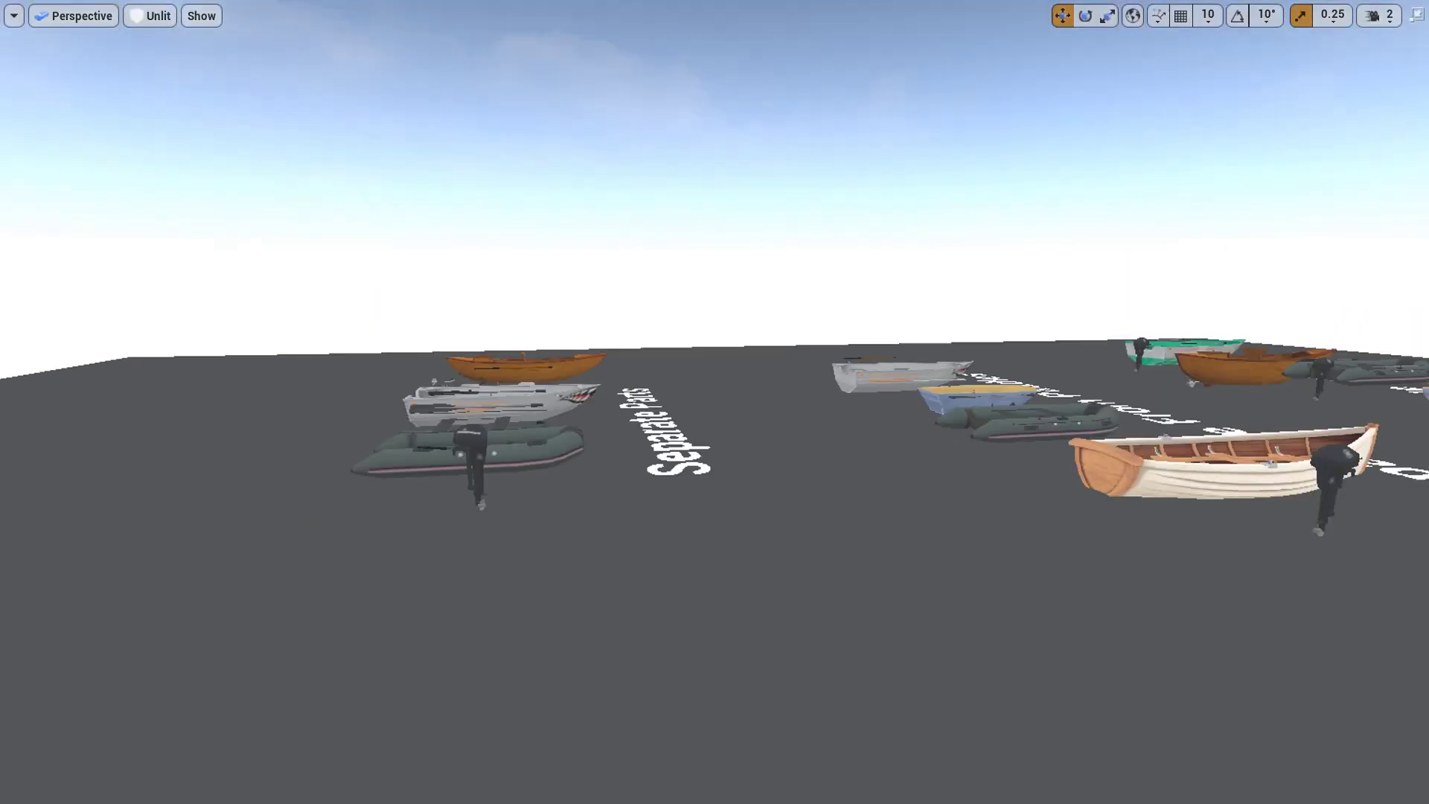
mouse_move(823, 444)
right_down()
mouse_move(841, 409)
mouse_move(618, 484)
mouse_move(821, 446)
right_up()
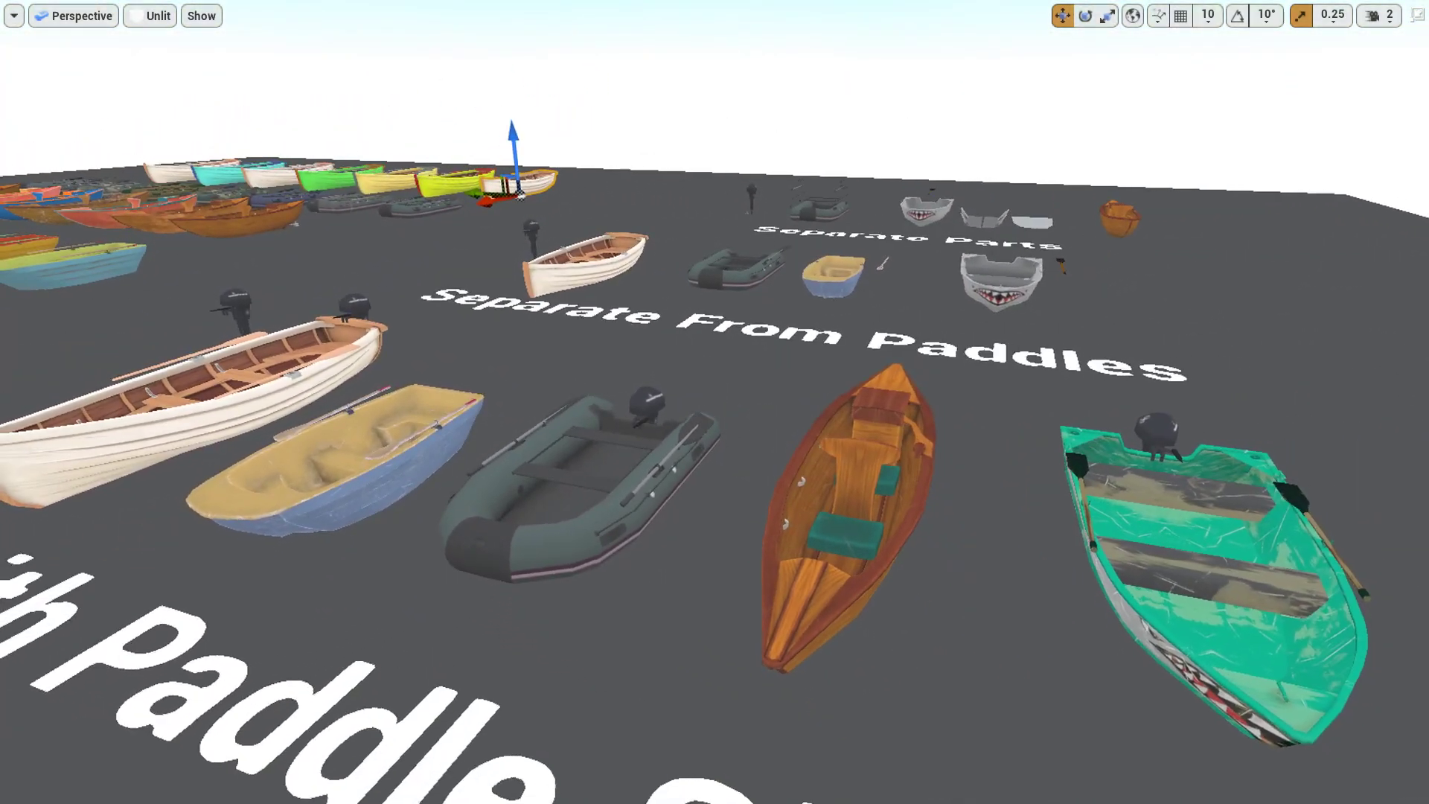
Examine the boats in Wireframe view mode, select the dark green rubber boat, and return to Lit mode.
key(alt+2)
click(551, 547)
right_drag(551, 547, 533, 560)
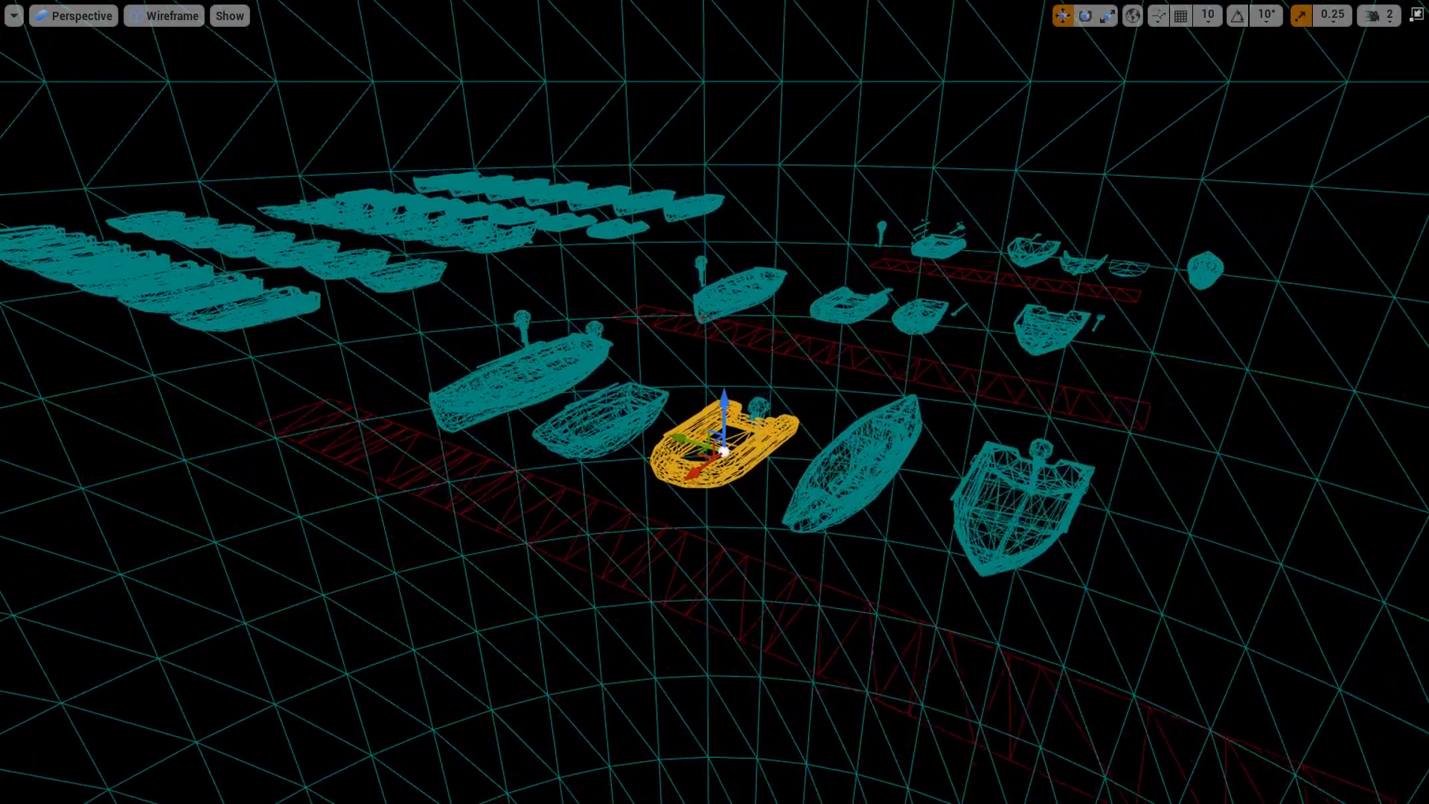
key(s)
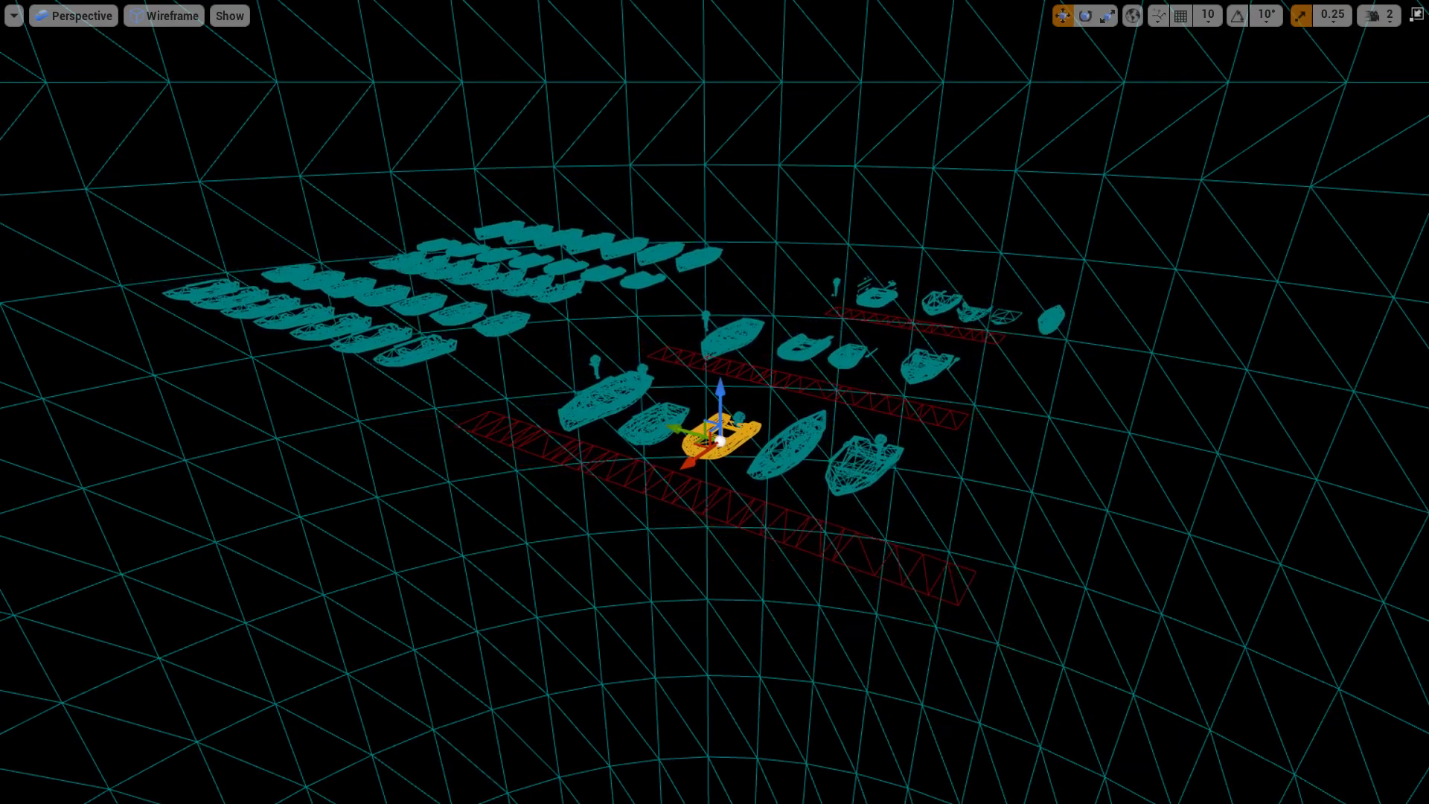
key(w)
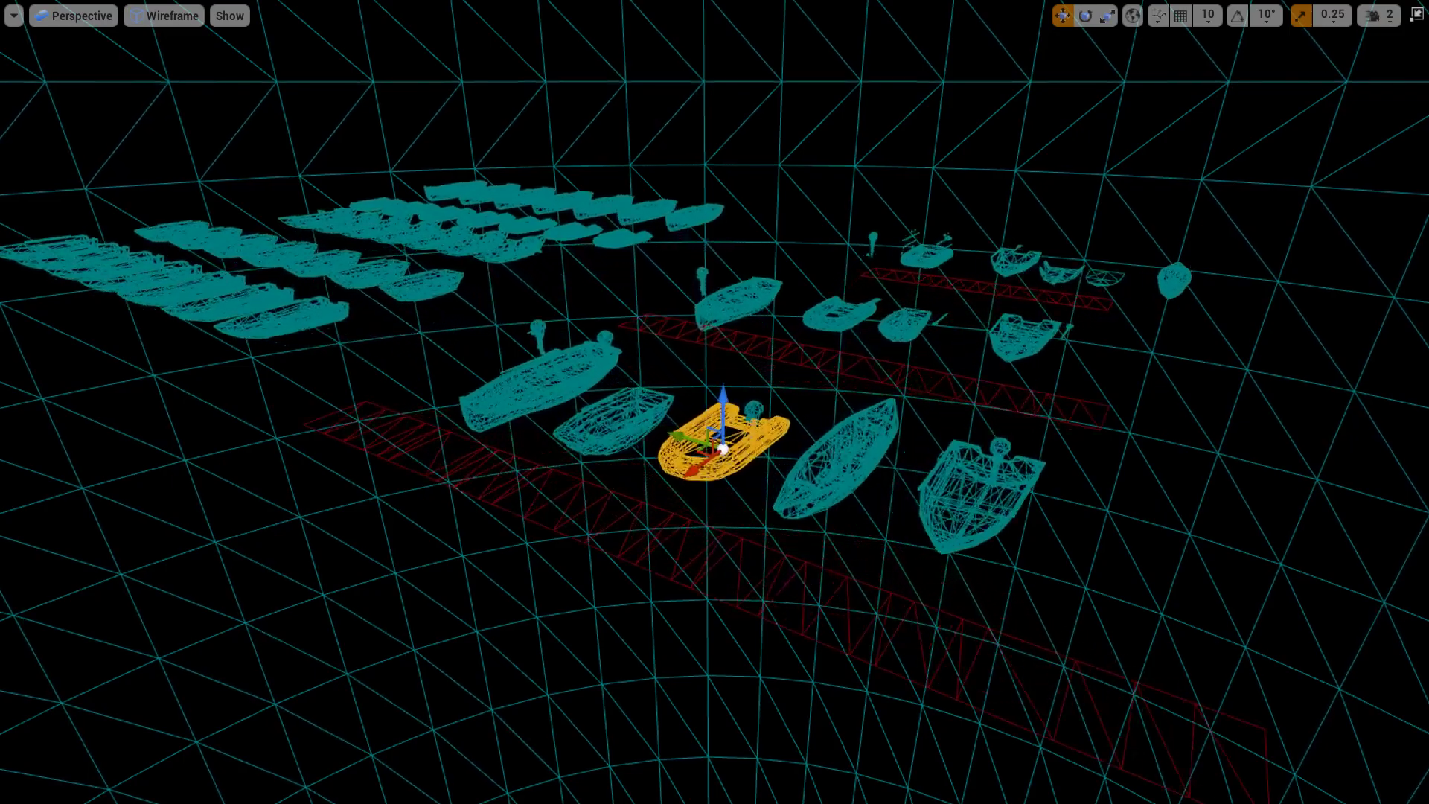
key(alt+4)
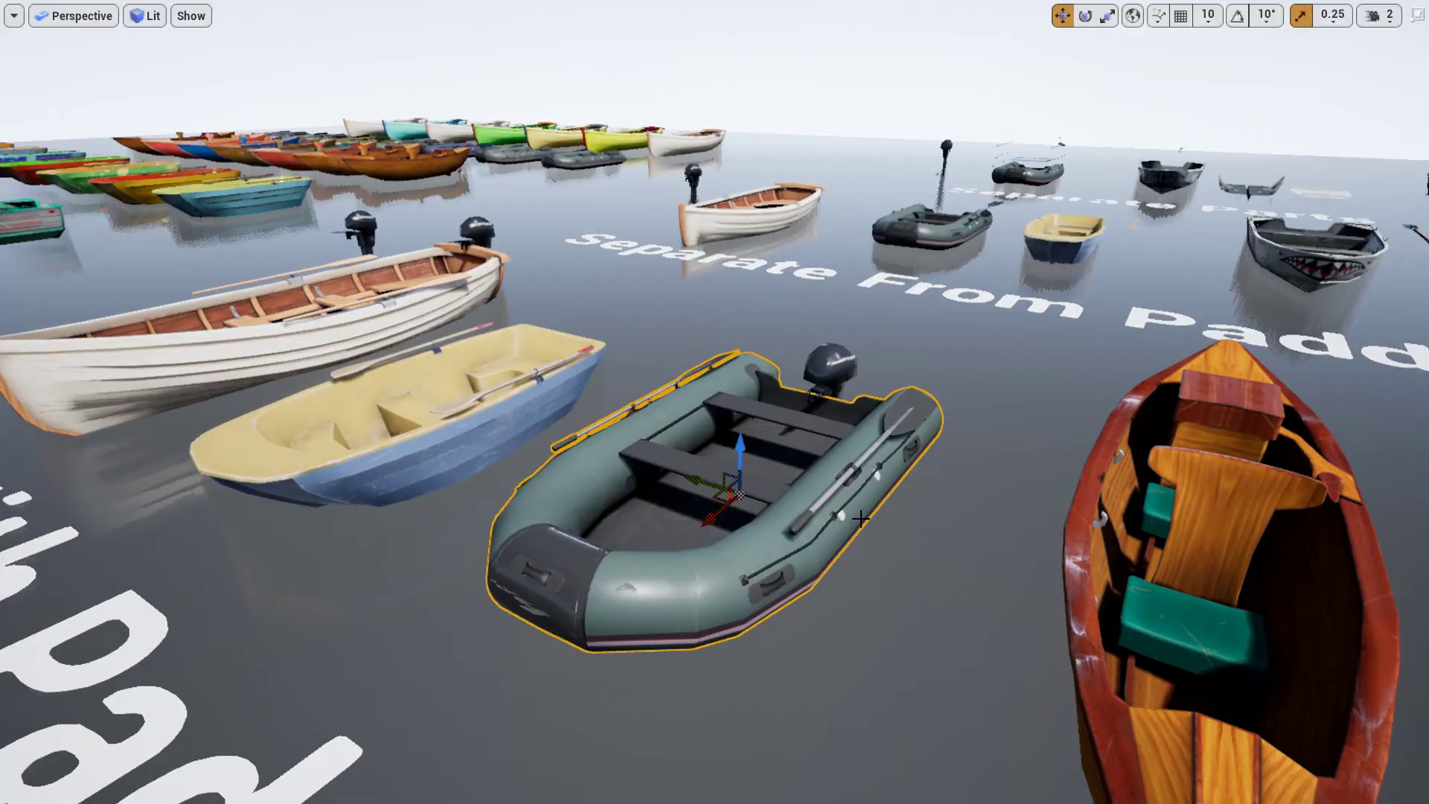
Open the selected rubber boat's static mesh, SM_RubberBoatWhole, in a maximized mesh editor.
key(F11)
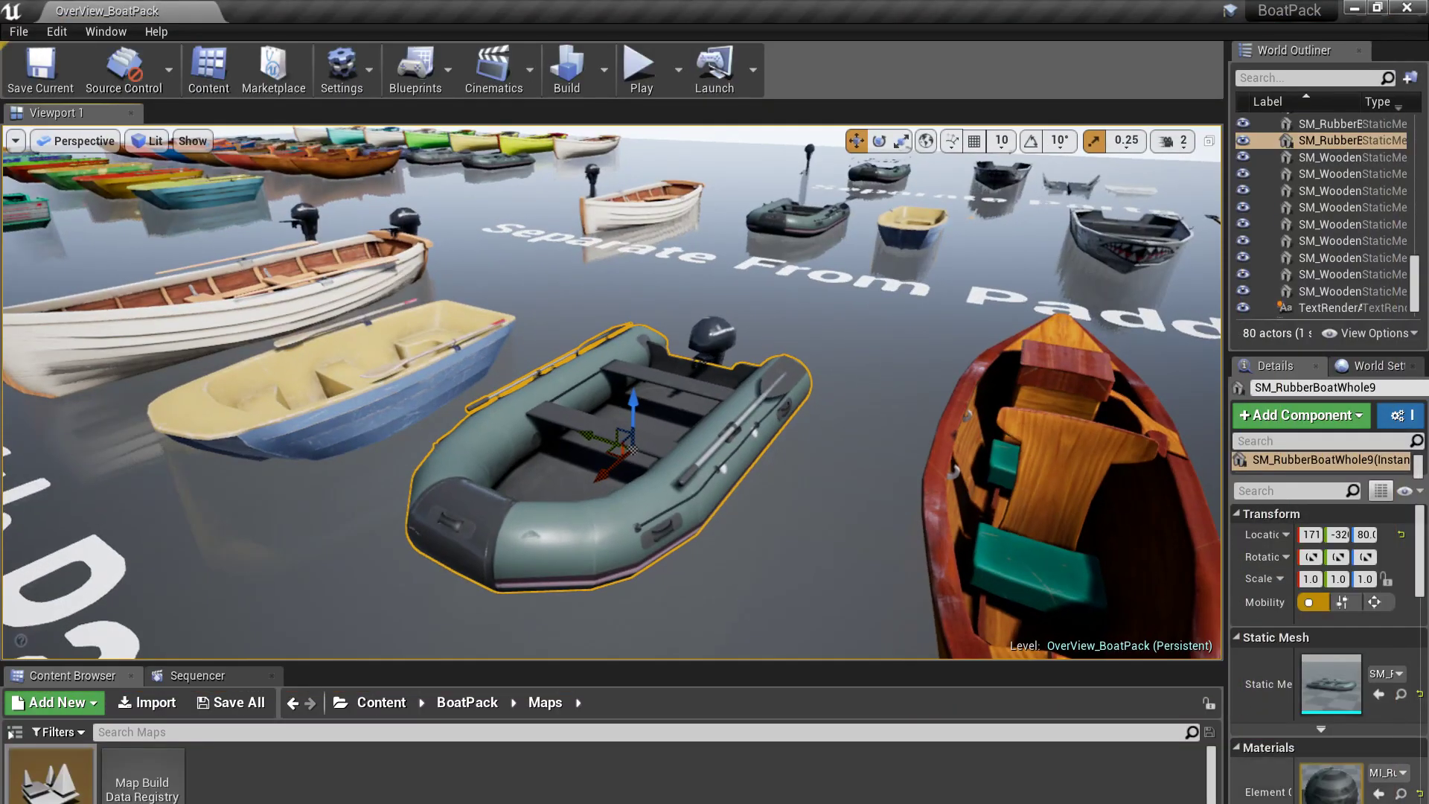
double_click(1332, 685)
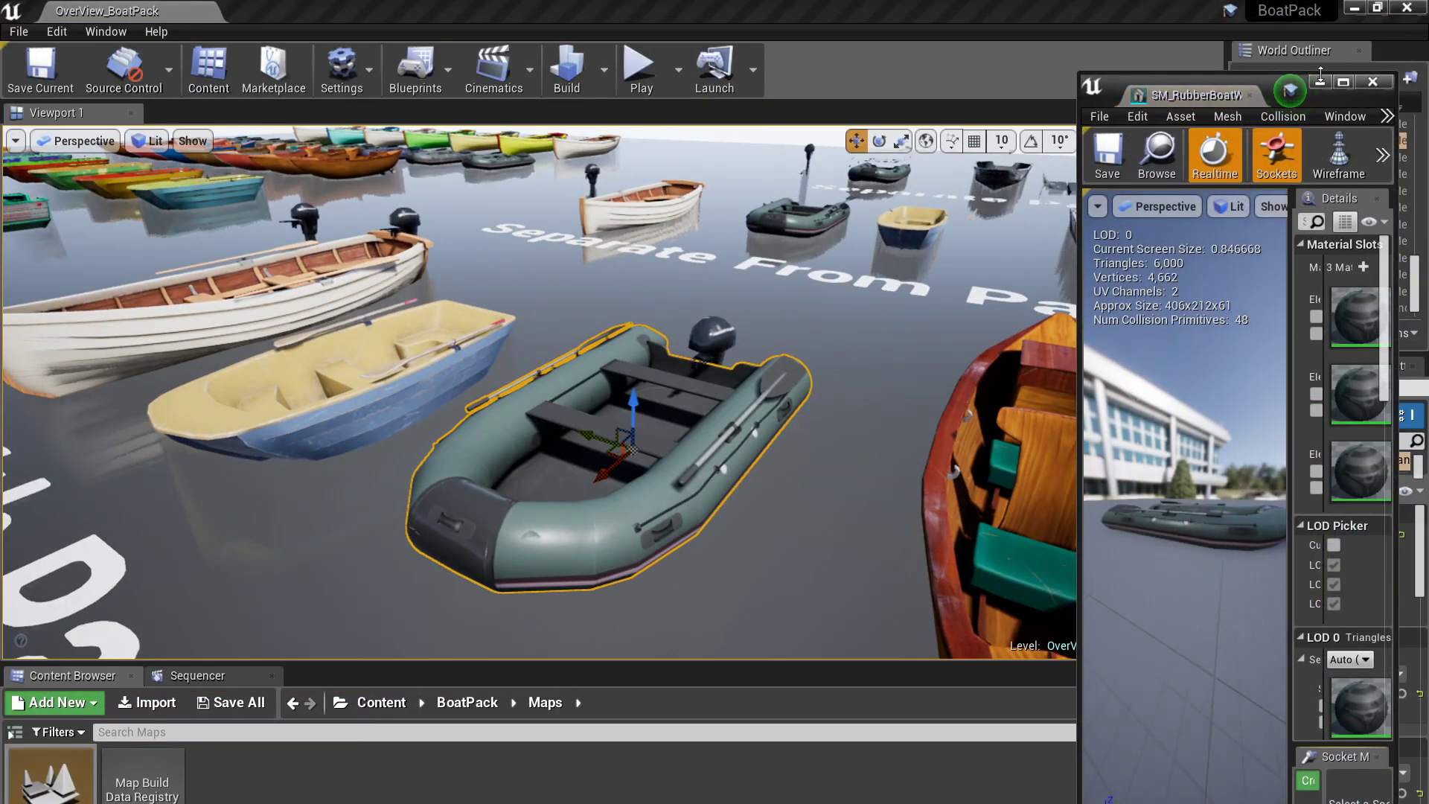
click(1344, 84)
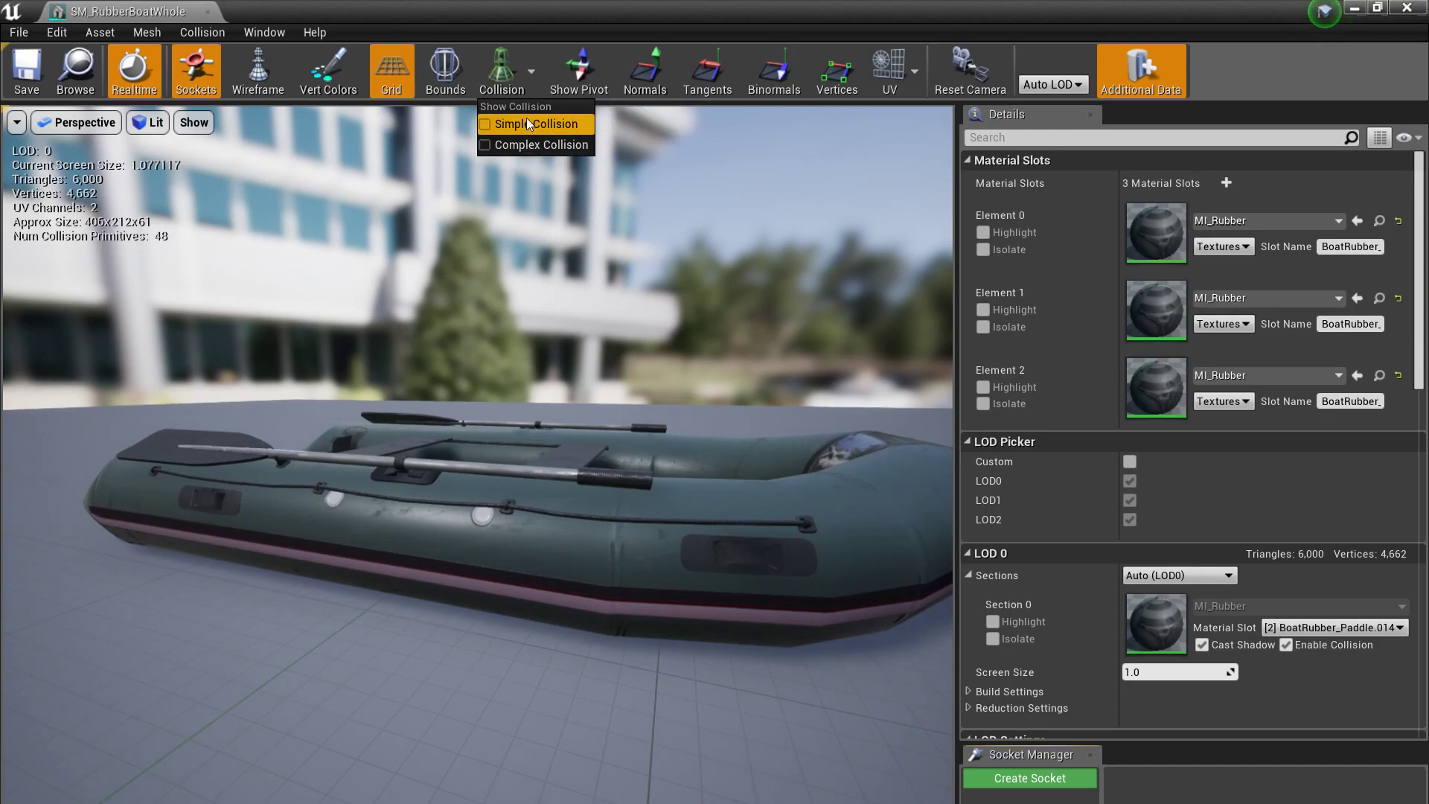
Show the rubber boat's simple collision and examine it around the mesh in Unlit view mode.
click(526, 123)
drag(521, 372, 372, 387)
drag(566, 422, 224, 433)
key(alt+3)
drag(440, 414, 573, 466)
right_drag(630, 372, 830, 391)
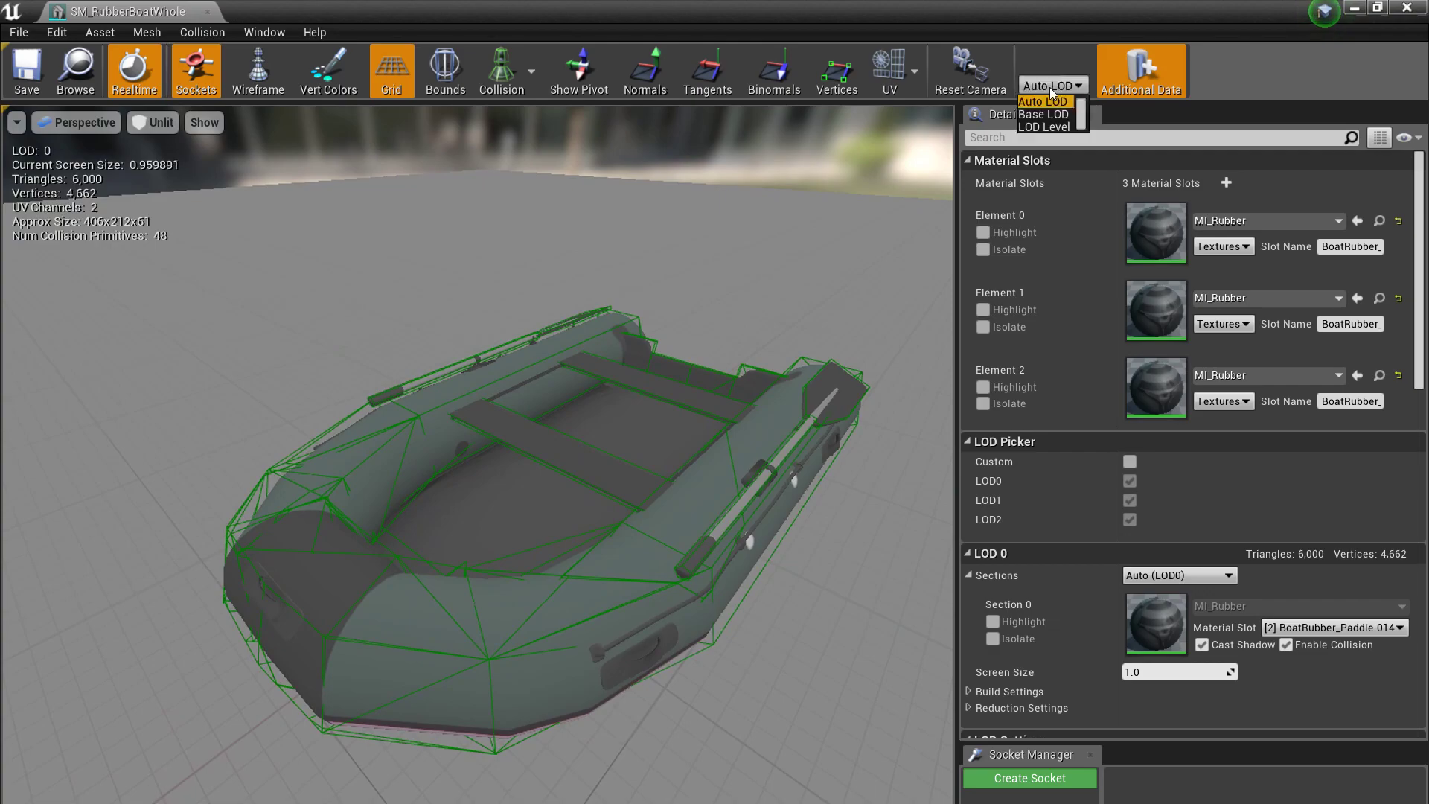
Preview the rubber boat at LOD Level 1 and LOD Level 2, and view its mesh in Wireframe mode.
click(1045, 124)
click(1060, 83)
click(1056, 137)
key(alt+2)
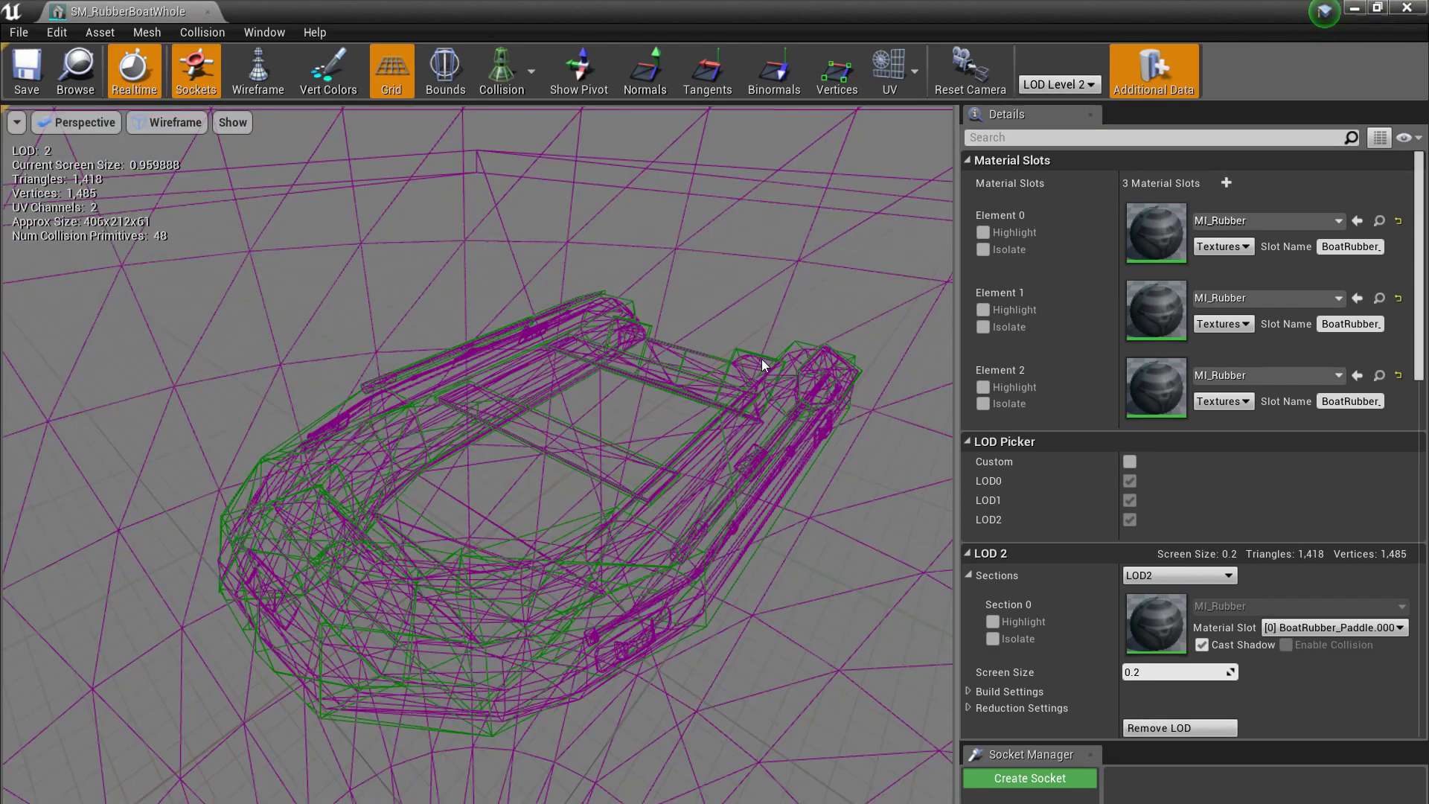
Hide the simple collision, compare the rubber boat's wireframe at LOD Level 1 and Base LOD, and close the mesh editor.
click(510, 124)
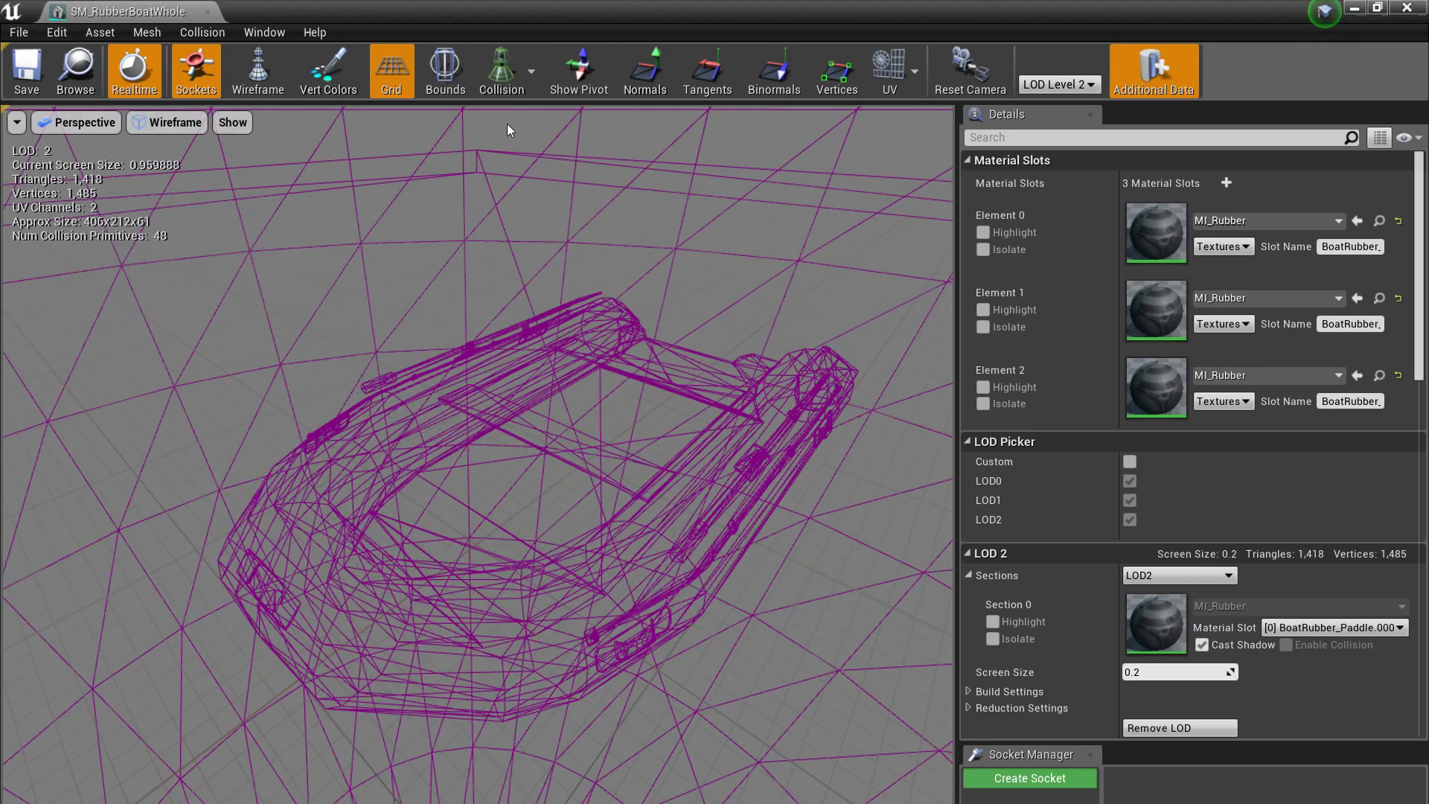
click(1063, 127)
click(1075, 86)
click(1069, 113)
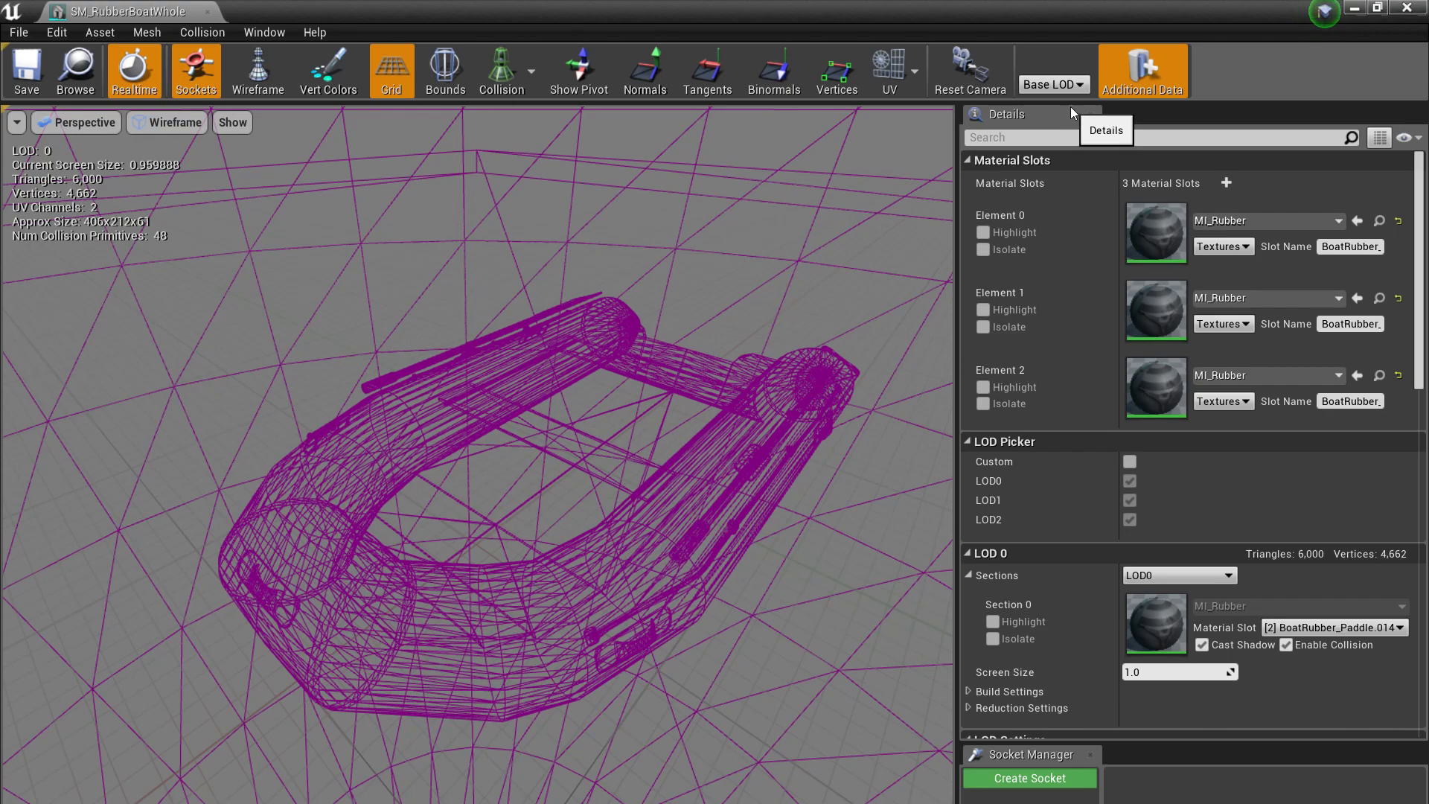
click(1056, 85)
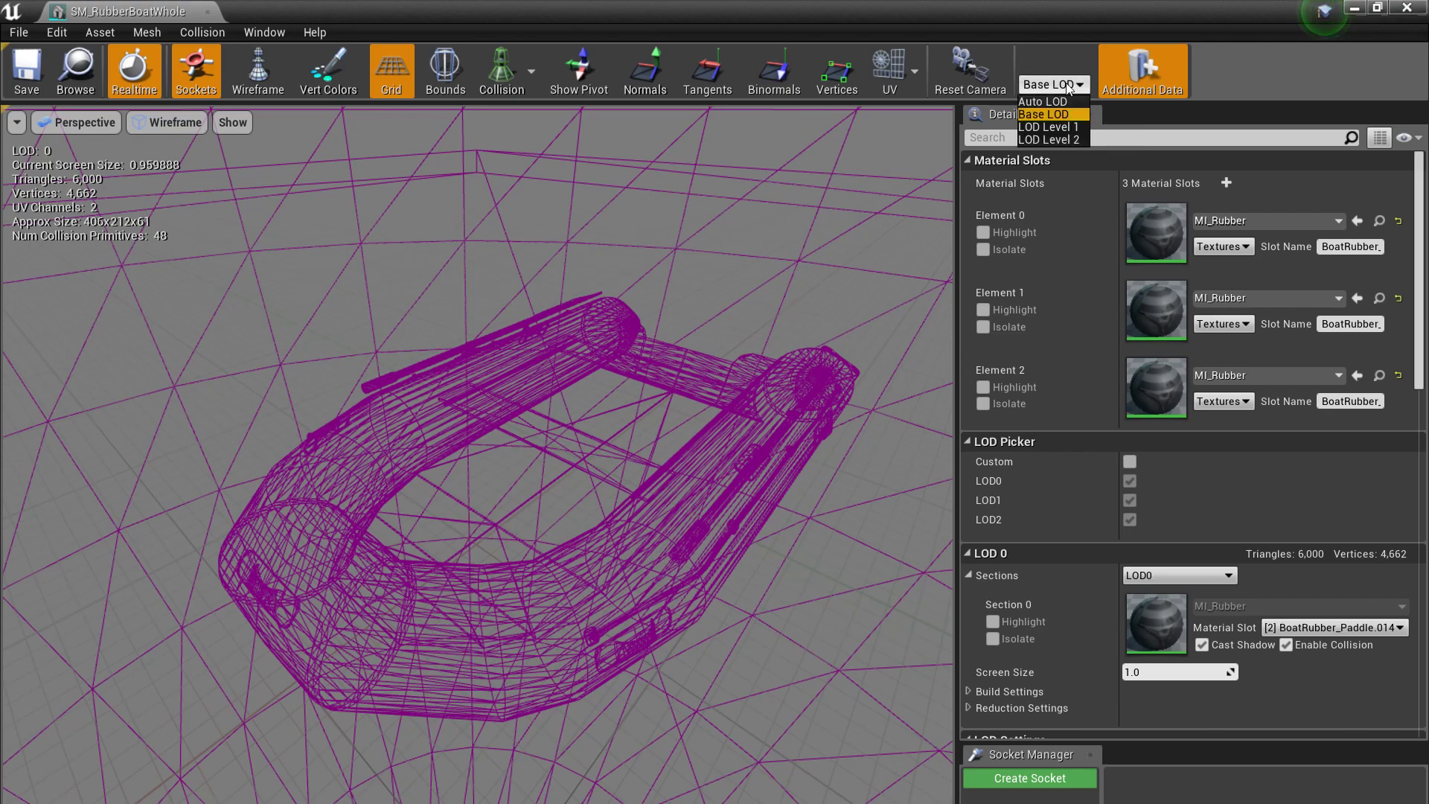
click(1406, 8)
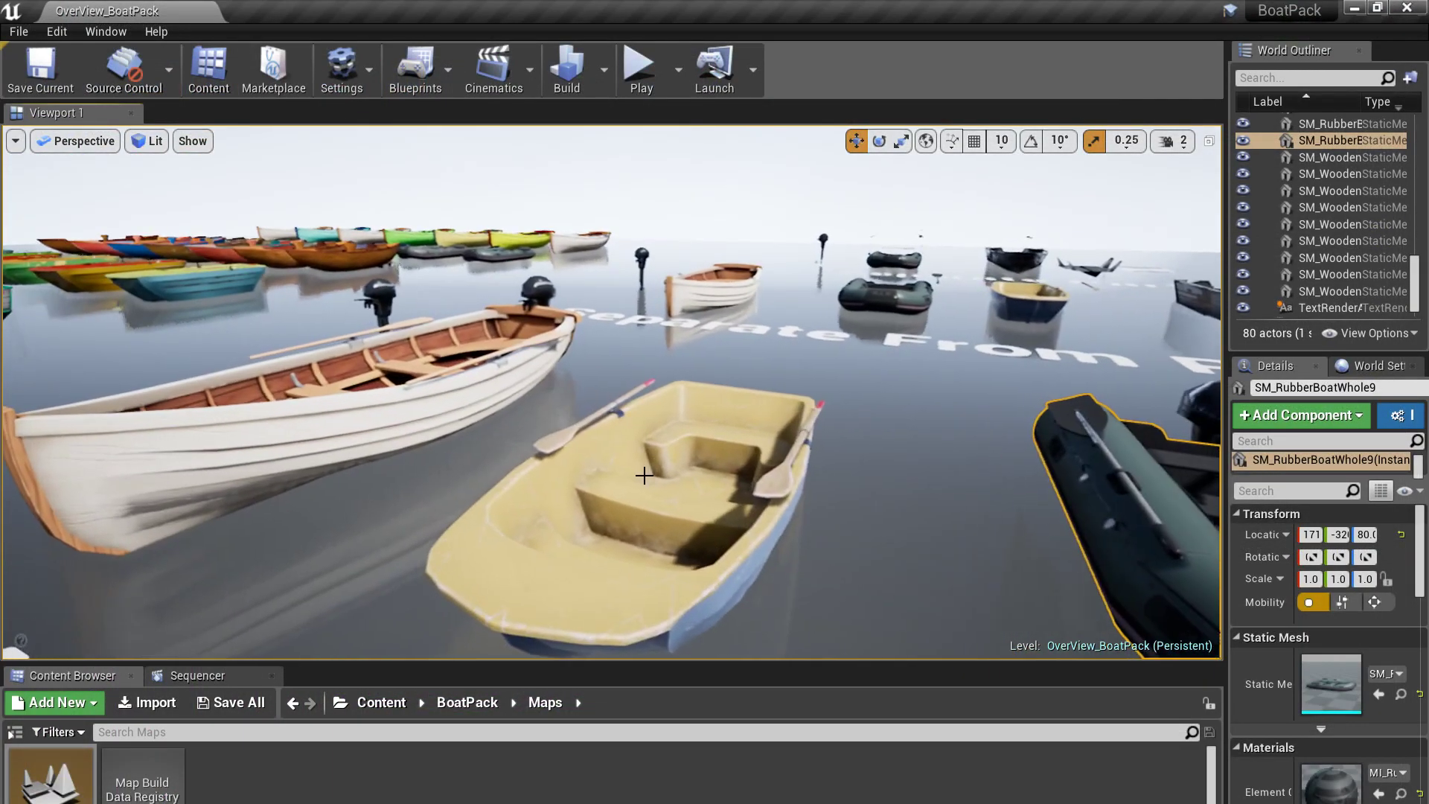
Open the yellow plastic boat's static mesh, SM_PlasticBoat, and examine the boat's interior from above.
double_click(1331, 691)
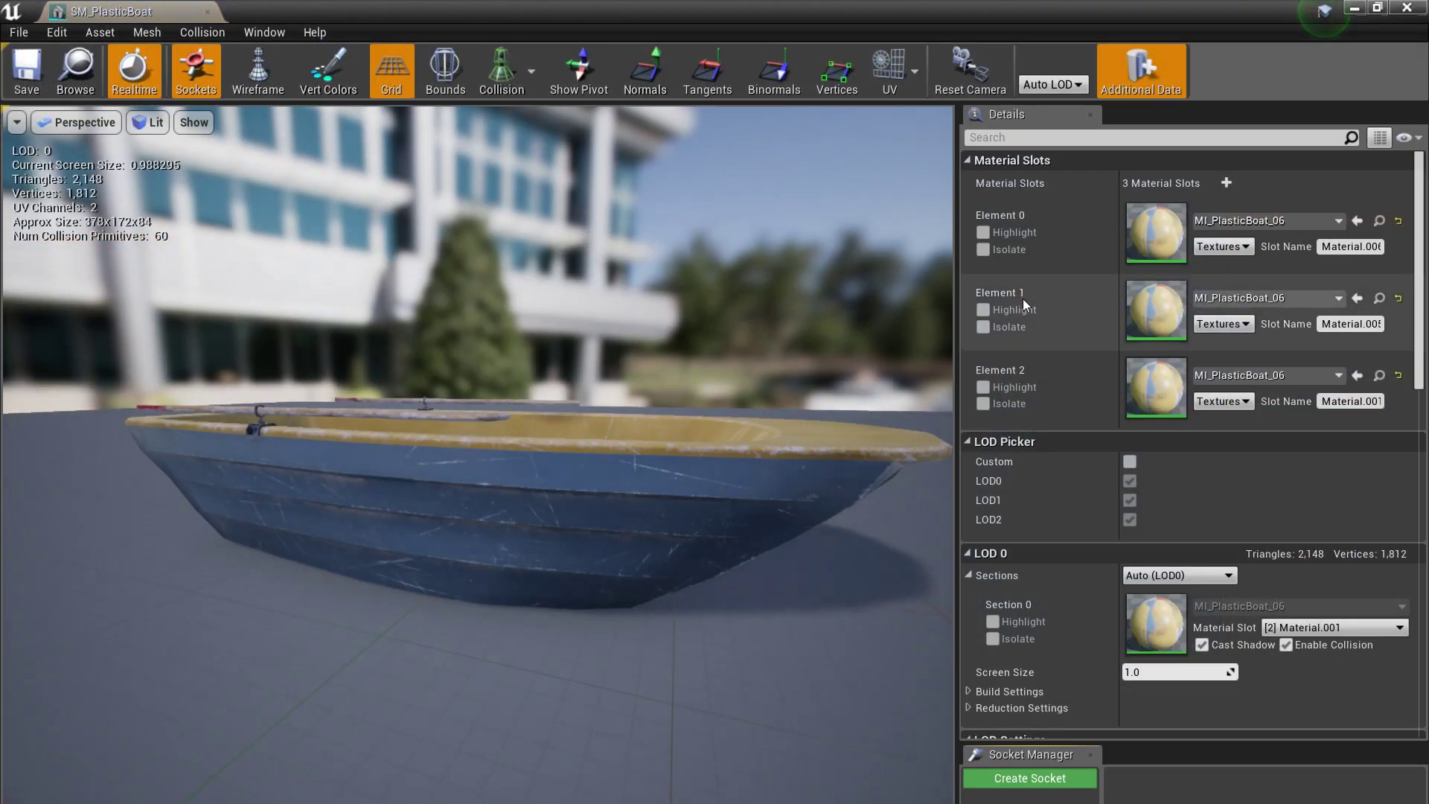
drag(729, 372, 625, 446)
drag(805, 341, 607, 361)
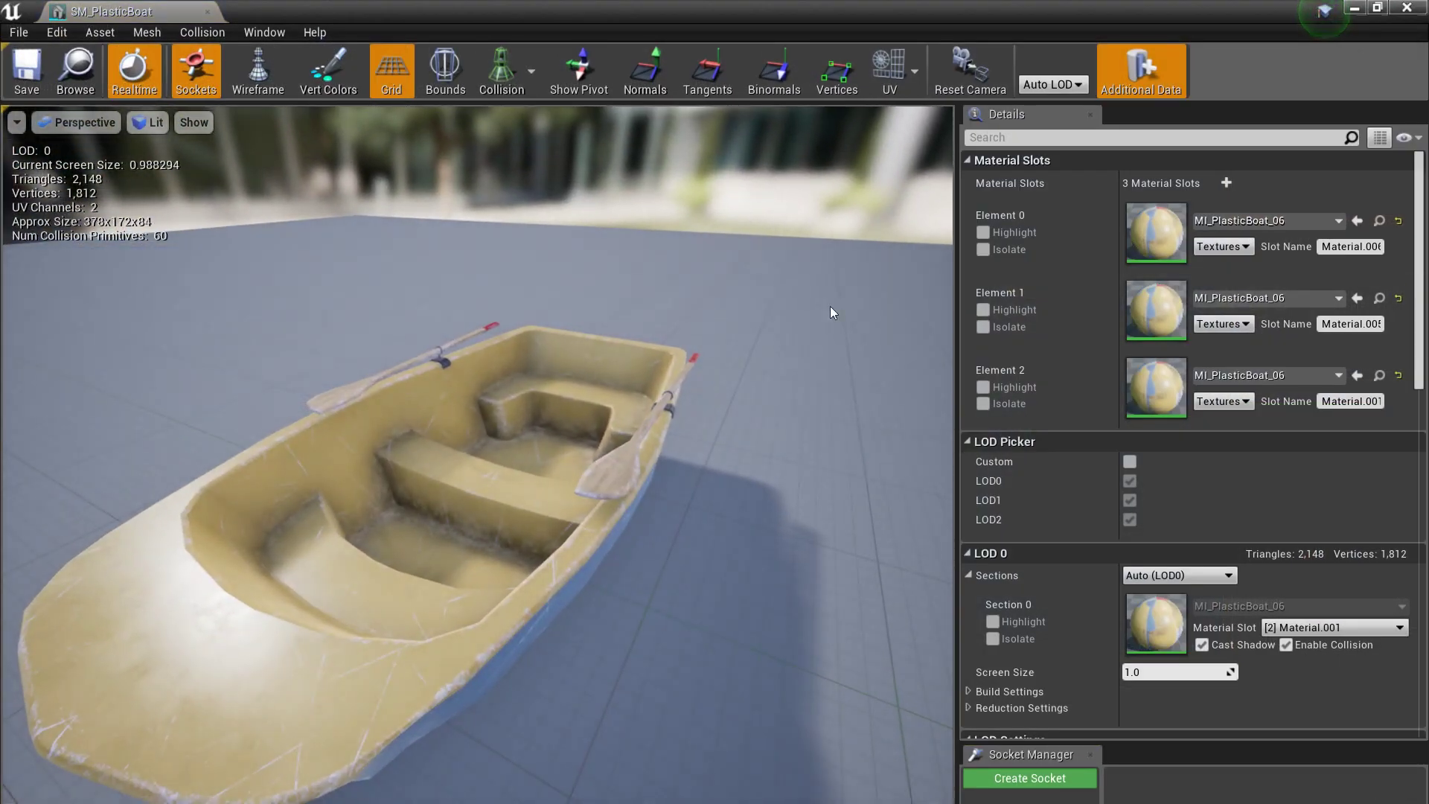
Compare the plastic boat mesh at LOD Level 1, LOD Level 2 and Base LOD in Wireframe mode, and return to Lit mode.
click(1056, 127)
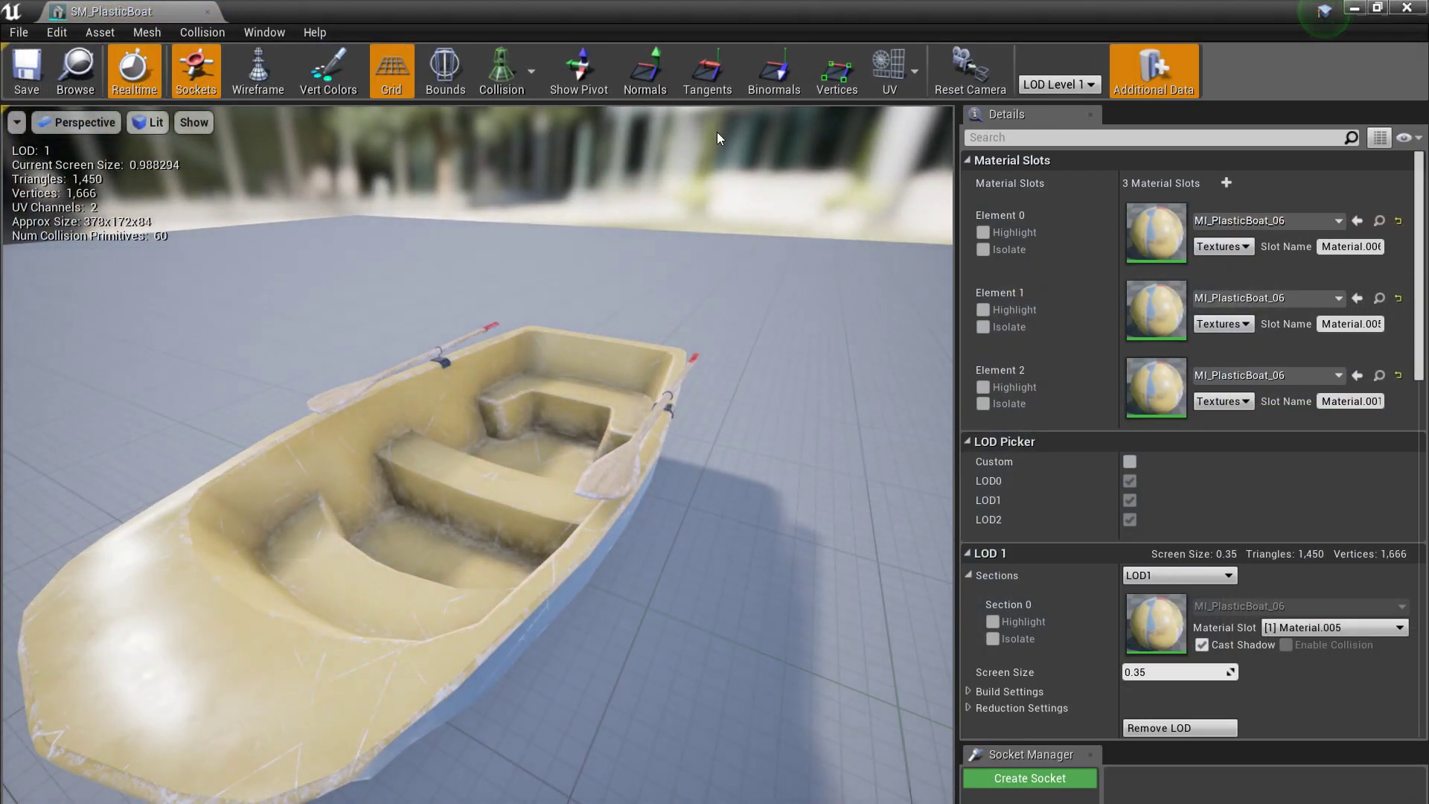
key(alt+2)
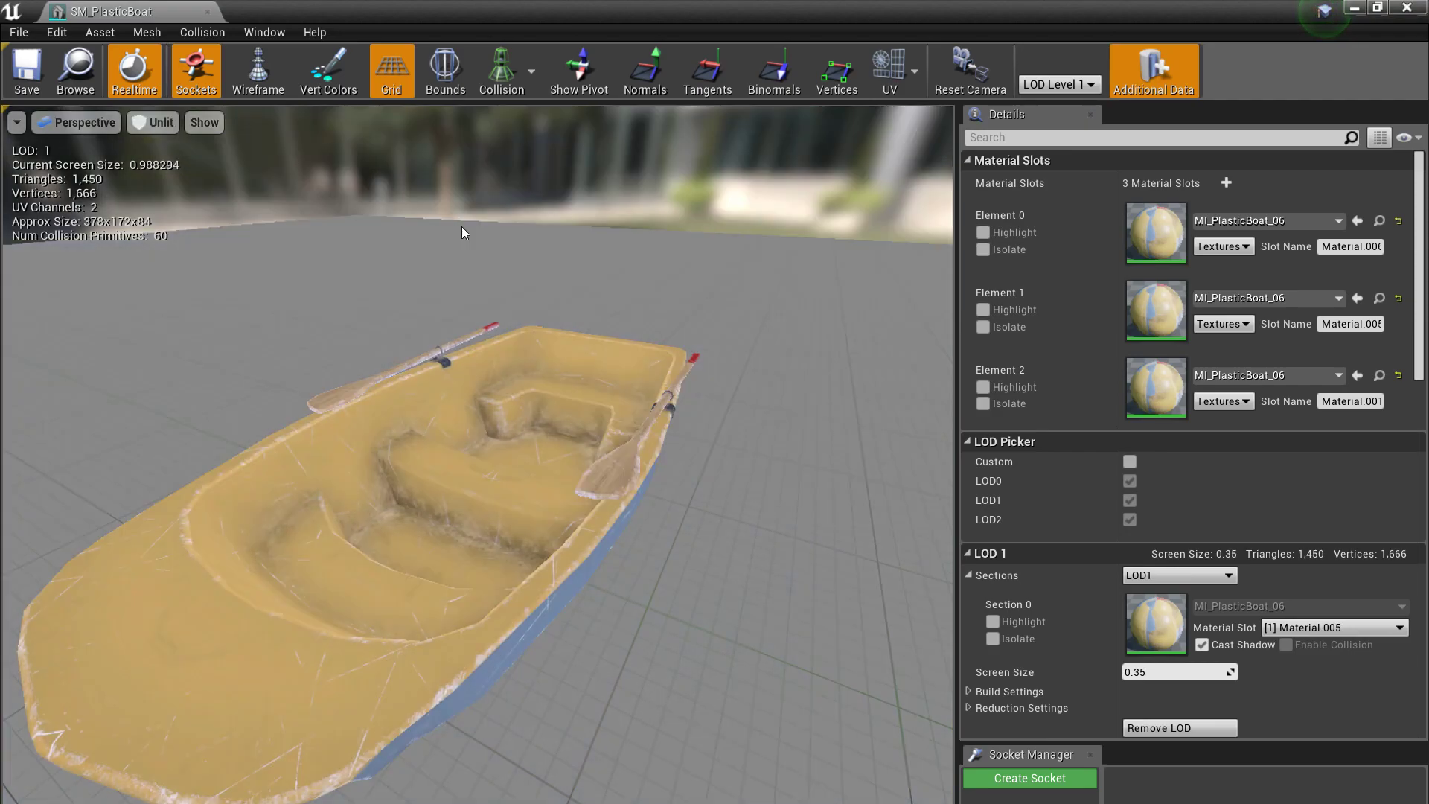
click(1053, 138)
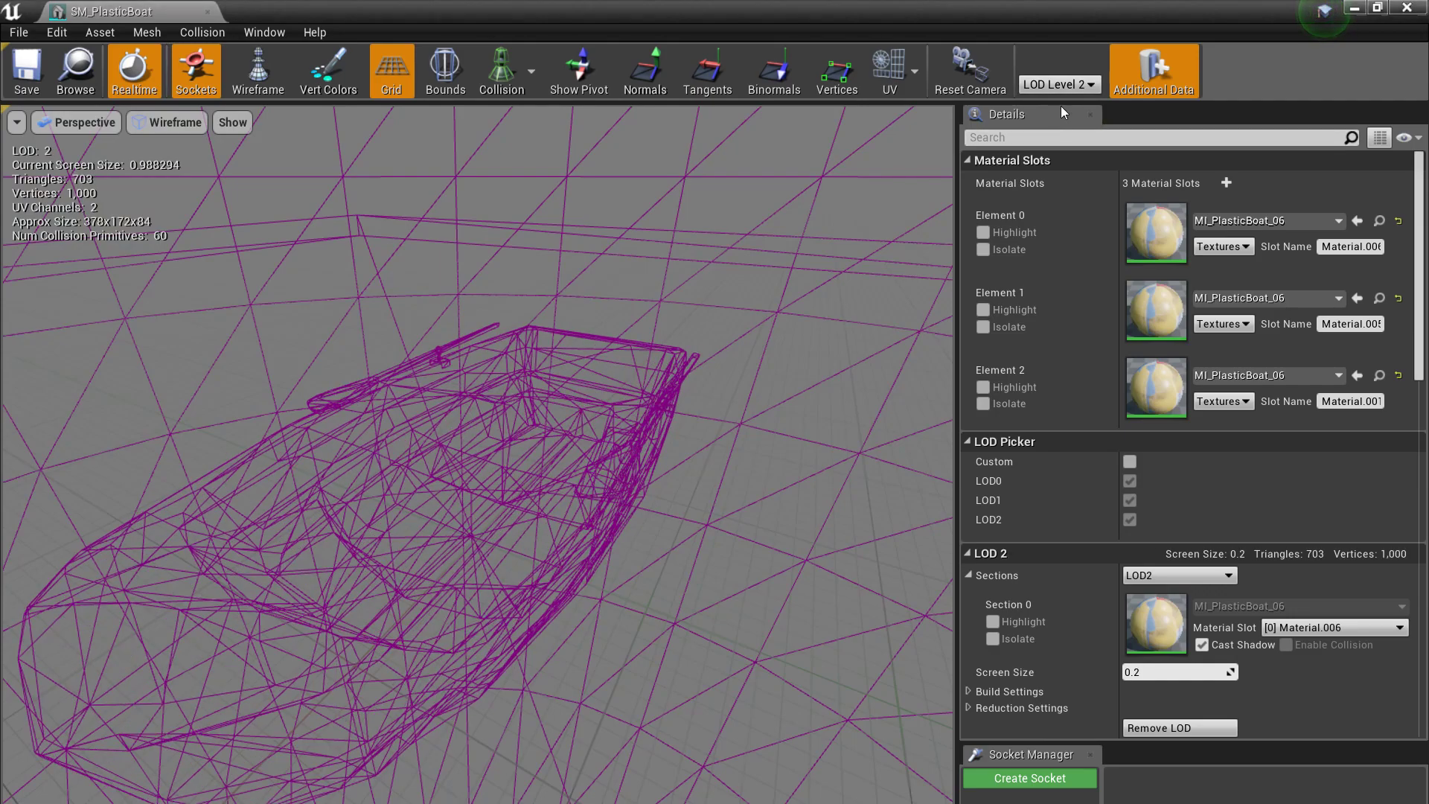
click(1057, 114)
right_drag(658, 355, 619, 364)
key(alt+4)
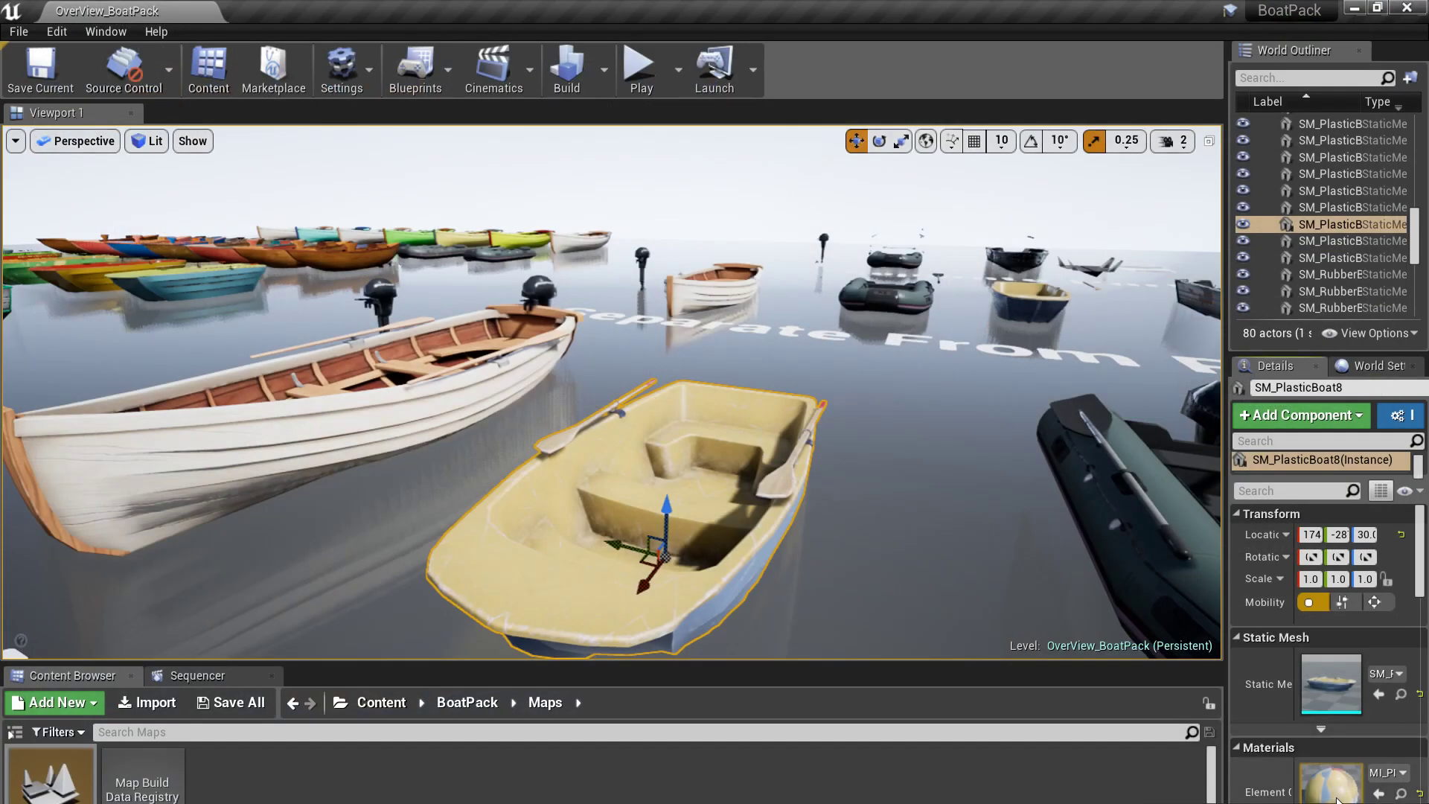
Open the plastic boat's material instance, MI_PlasticBoat_06, in a small window over the full-screen level viewport, with its parameter names readable.
double_click(1337, 799)
drag(739, 10, 1244, 71)
right_drag(593, 331, 622, 339)
key(F11)
key(w)
drag(1176, 535, 1233, 535)
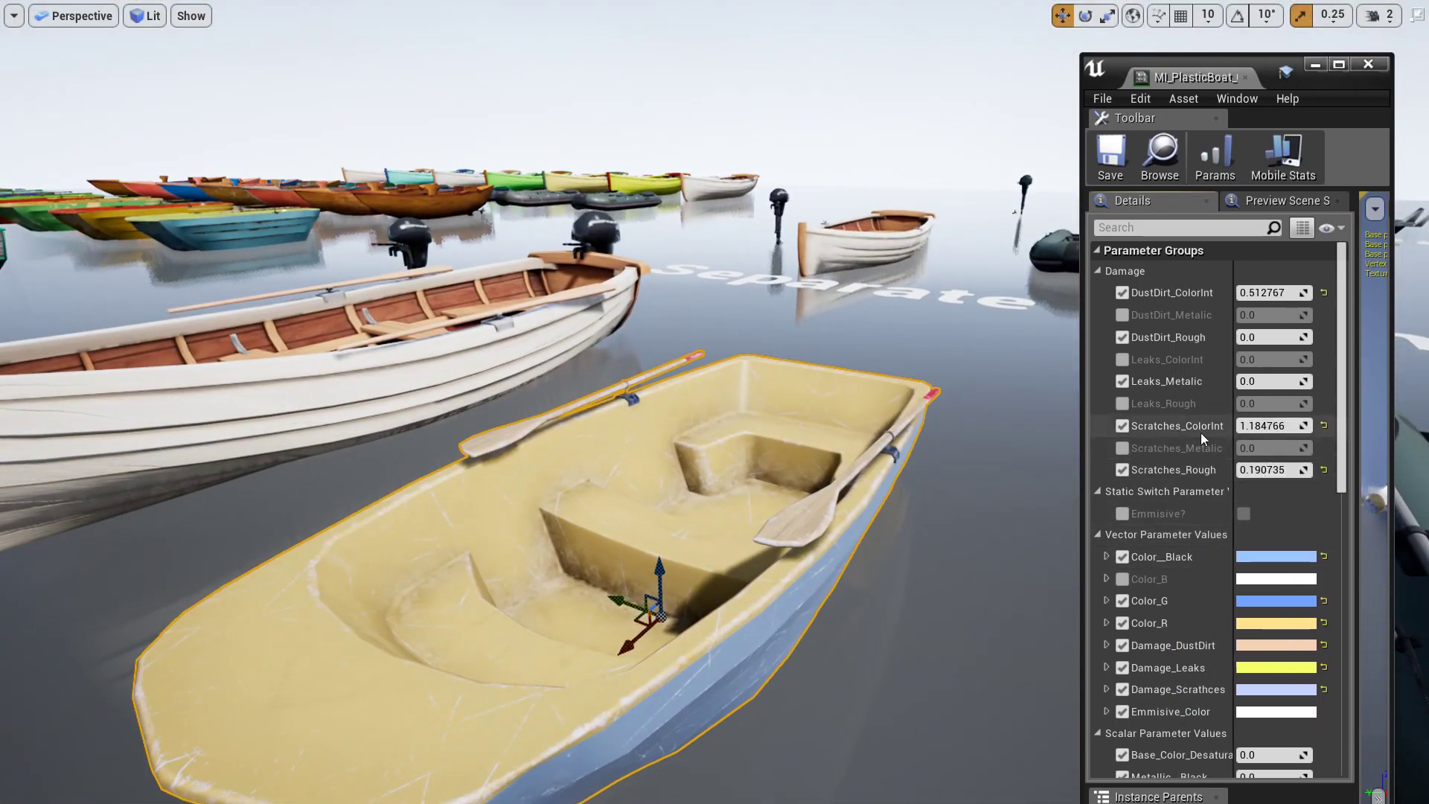
Compare the plastic boat with Scratches_ColorInt disabled and enabled, and raise the scratch intensity to about 3.89.
click(1123, 425)
click(1122, 425)
click(1122, 426)
click(1122, 426)
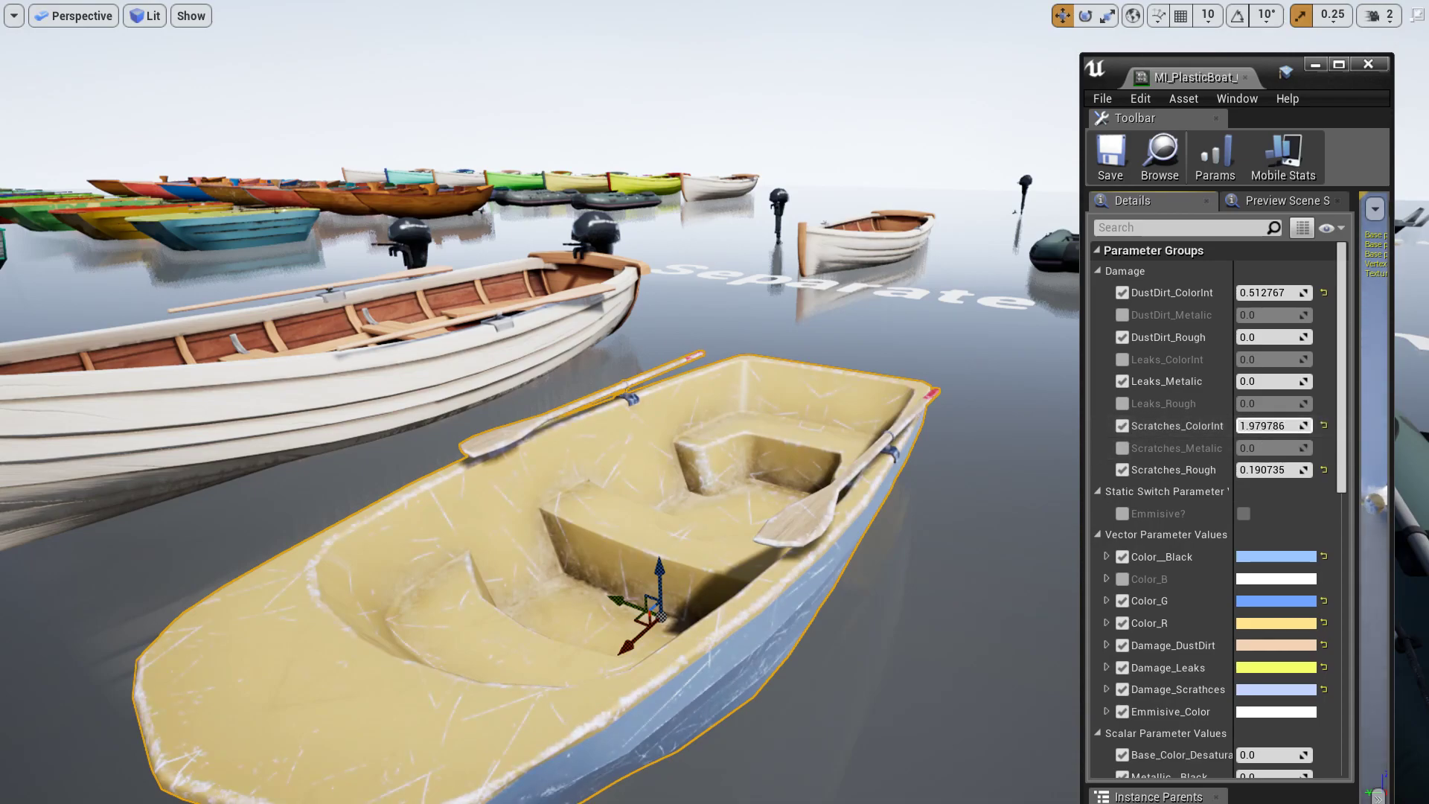
drag(1272, 426, 1310, 426)
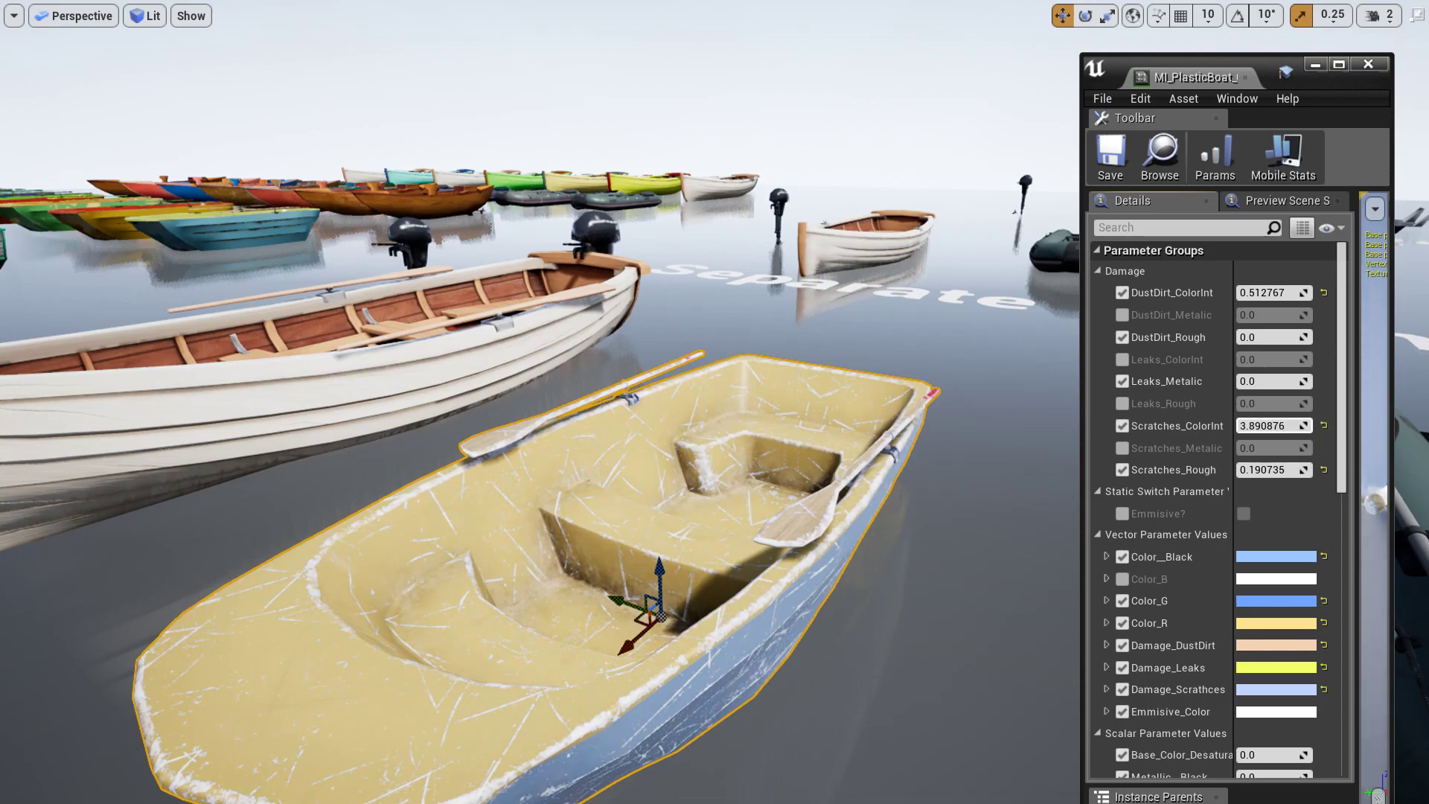
Enable Leaks_ColorInt at about 1.17 and set the Damage_DustDirt color to crimson red, sRGB F20040FF.
click(1123, 359)
drag(1269, 359, 1295, 360)
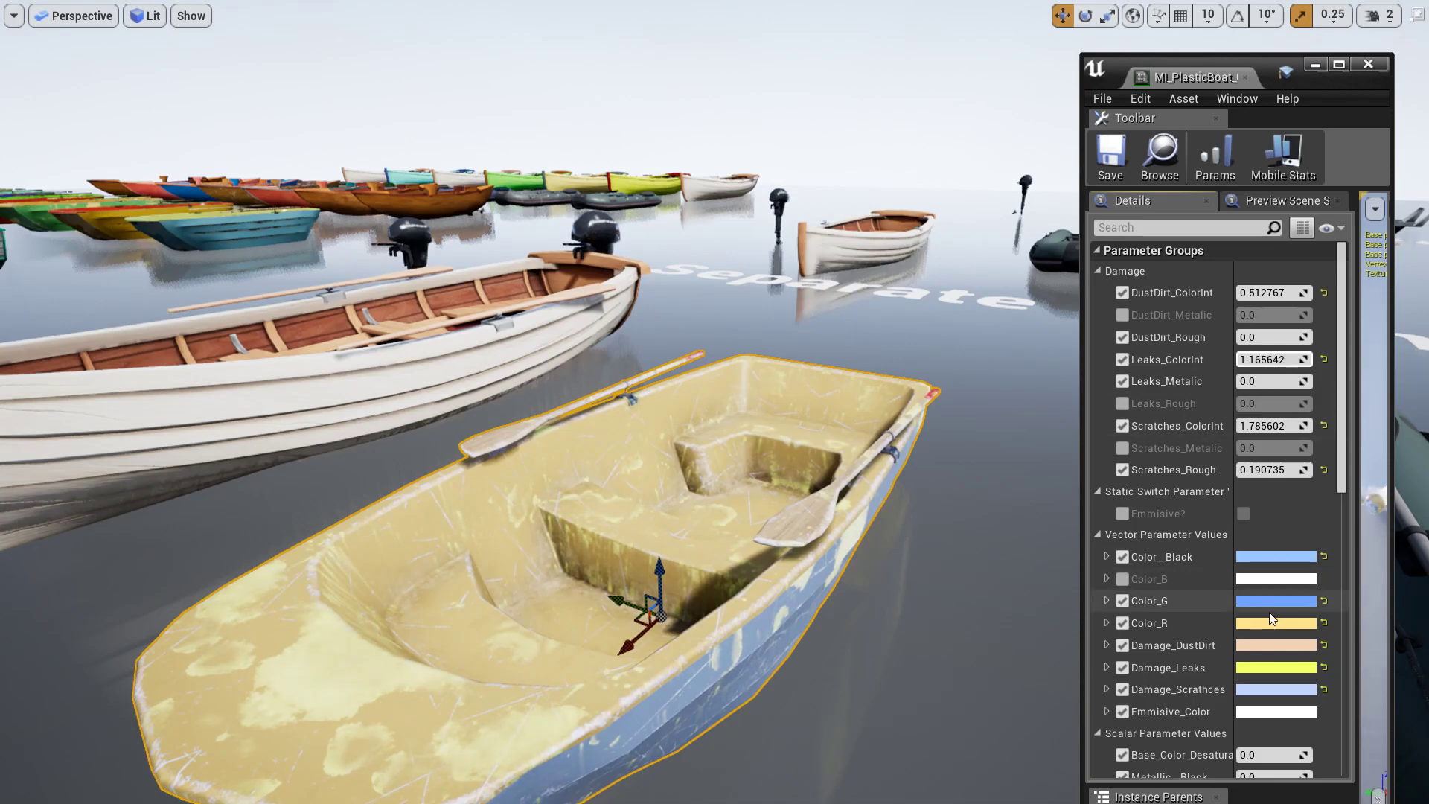
click(1251, 646)
drag(981, 530, 1045, 512)
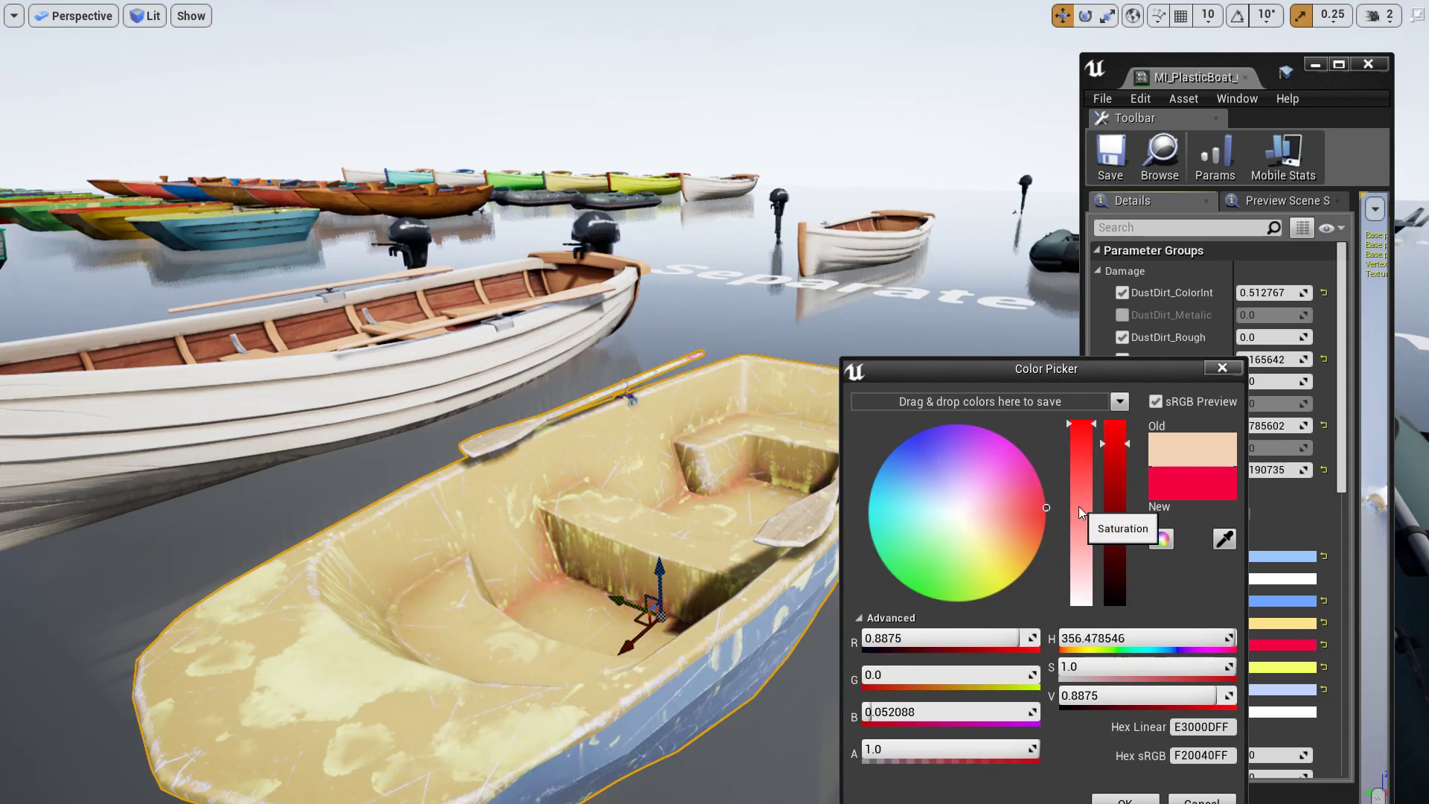
click(1121, 799)
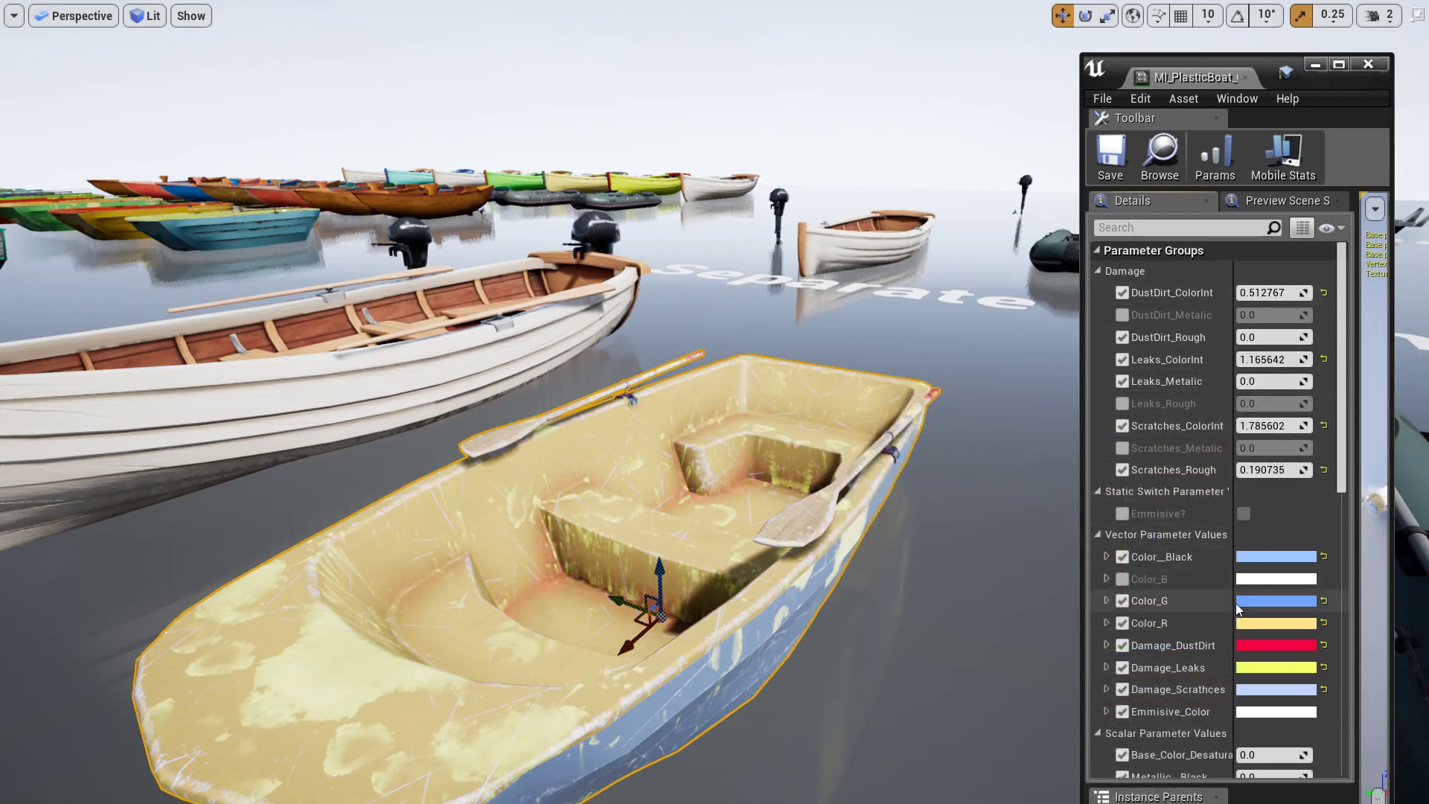
Set the plastic boat's Damage_Leaks color to purple, sRGB AB00FEFF.
click(1244, 669)
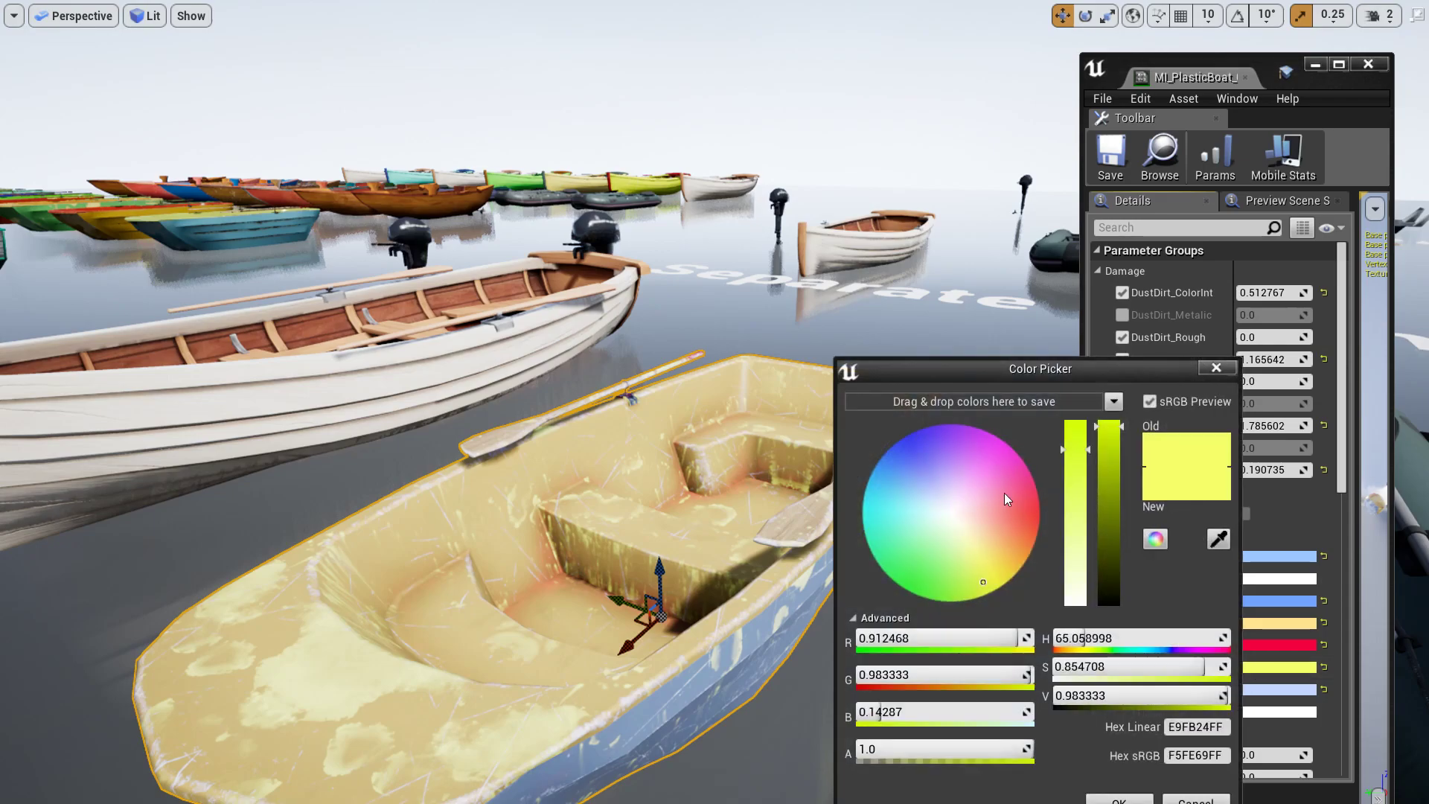
drag(1003, 493, 1039, 488)
drag(1015, 428, 944, 418)
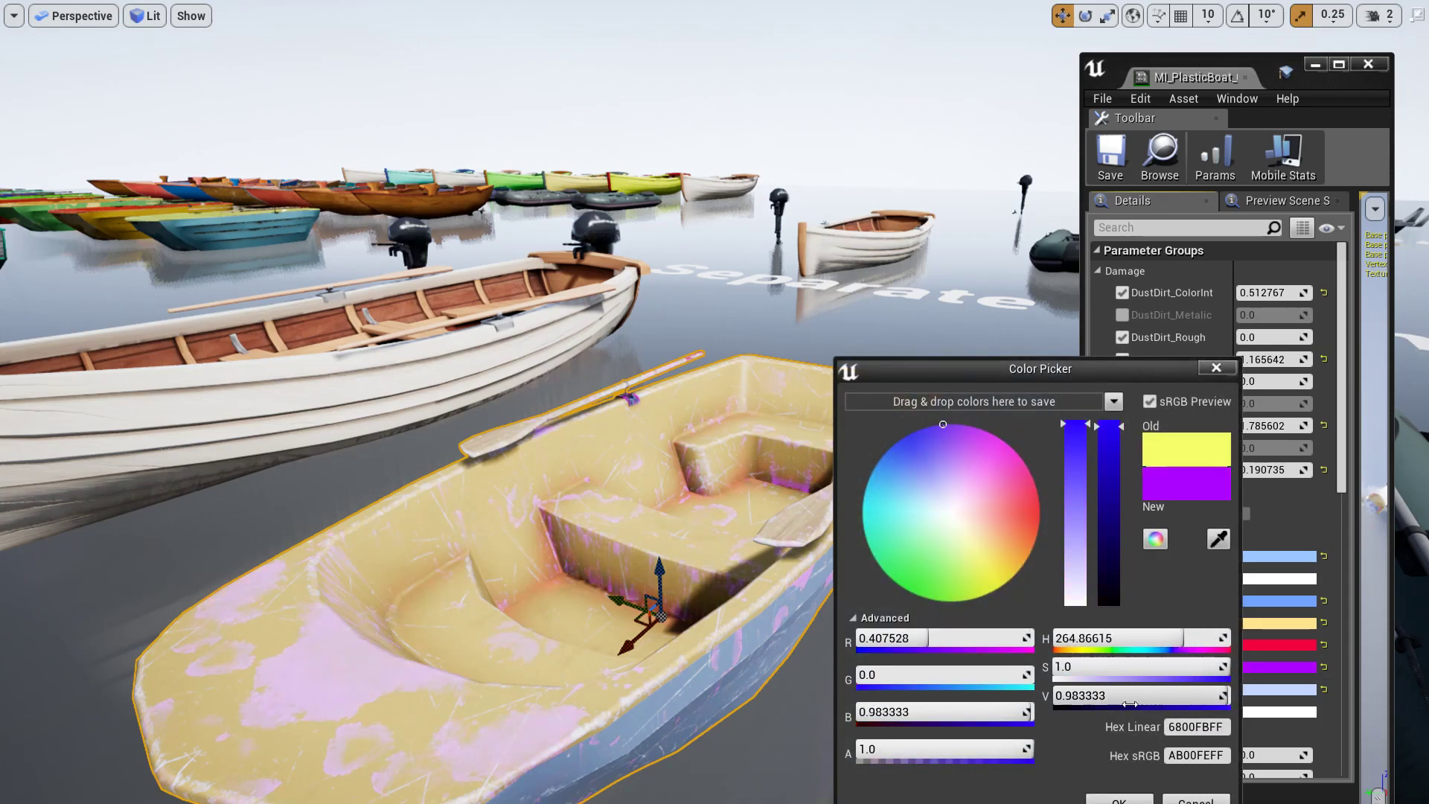
click(1119, 799)
Try a pale lavender for the Damage_Scrathces color, and set it to bright pink, sRGB FF0095FF.
click(1243, 691)
drag(985, 551, 957, 502)
click(1123, 800)
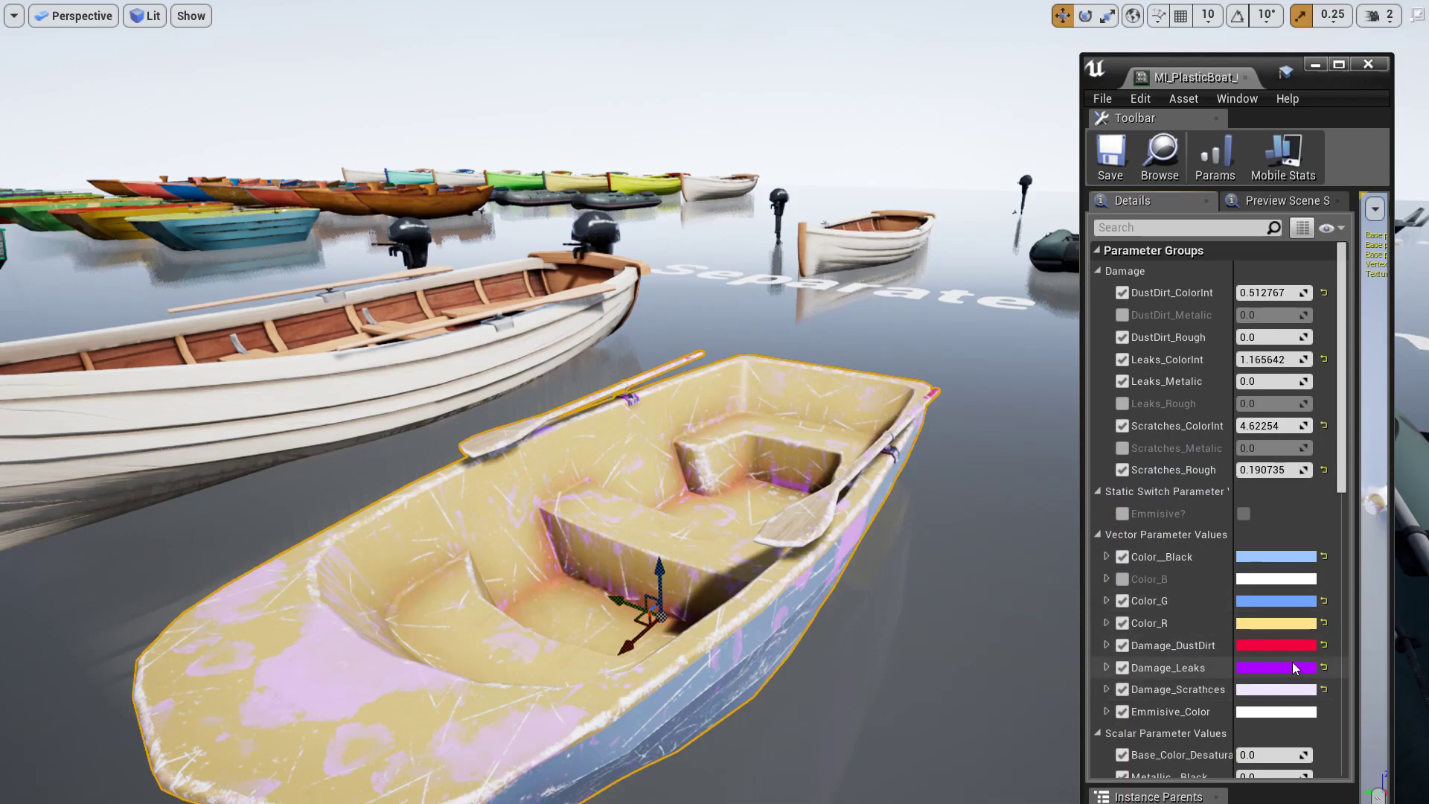
click(1262, 690)
drag(1017, 530, 1112, 468)
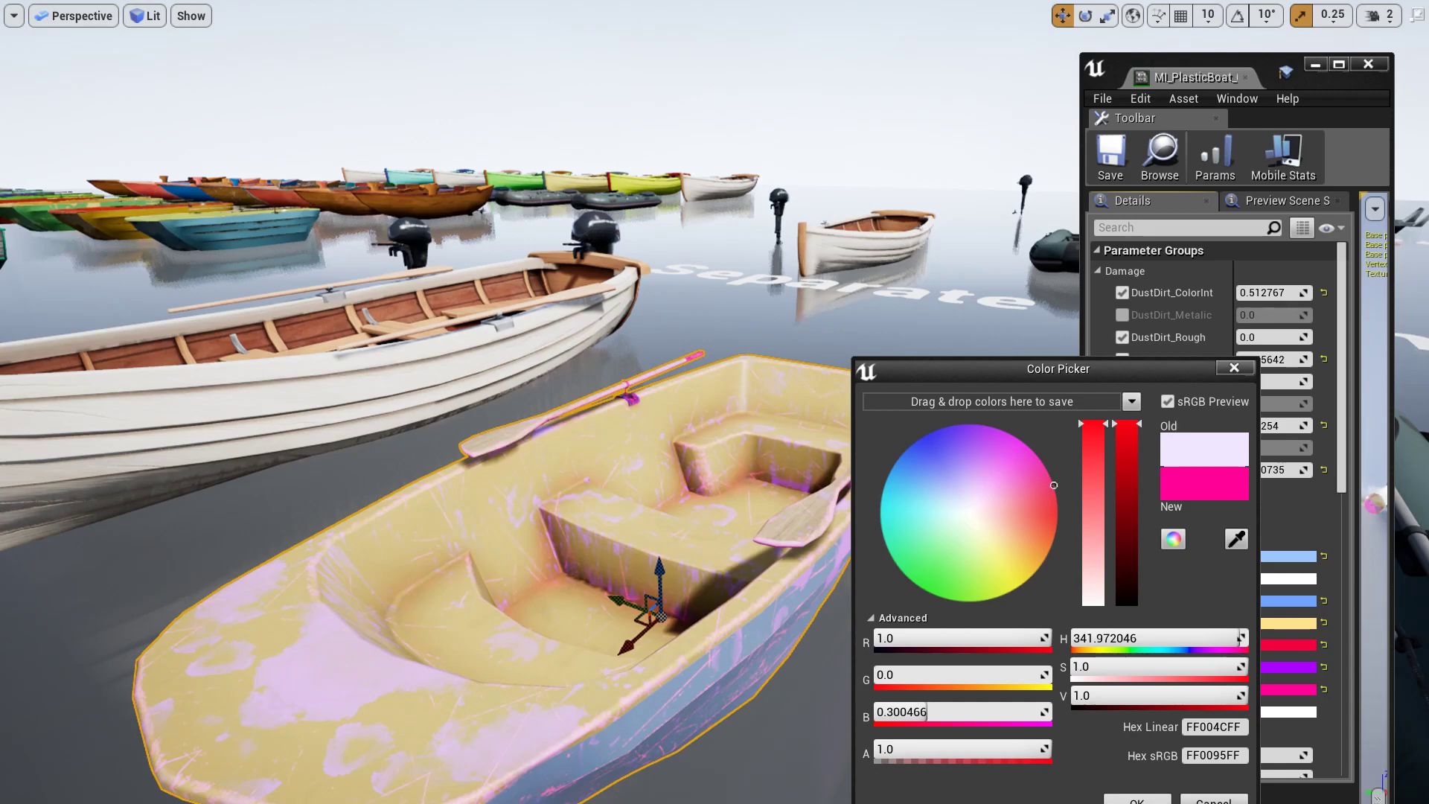
click(1134, 801)
alt+drag(819, 624, 746, 589)
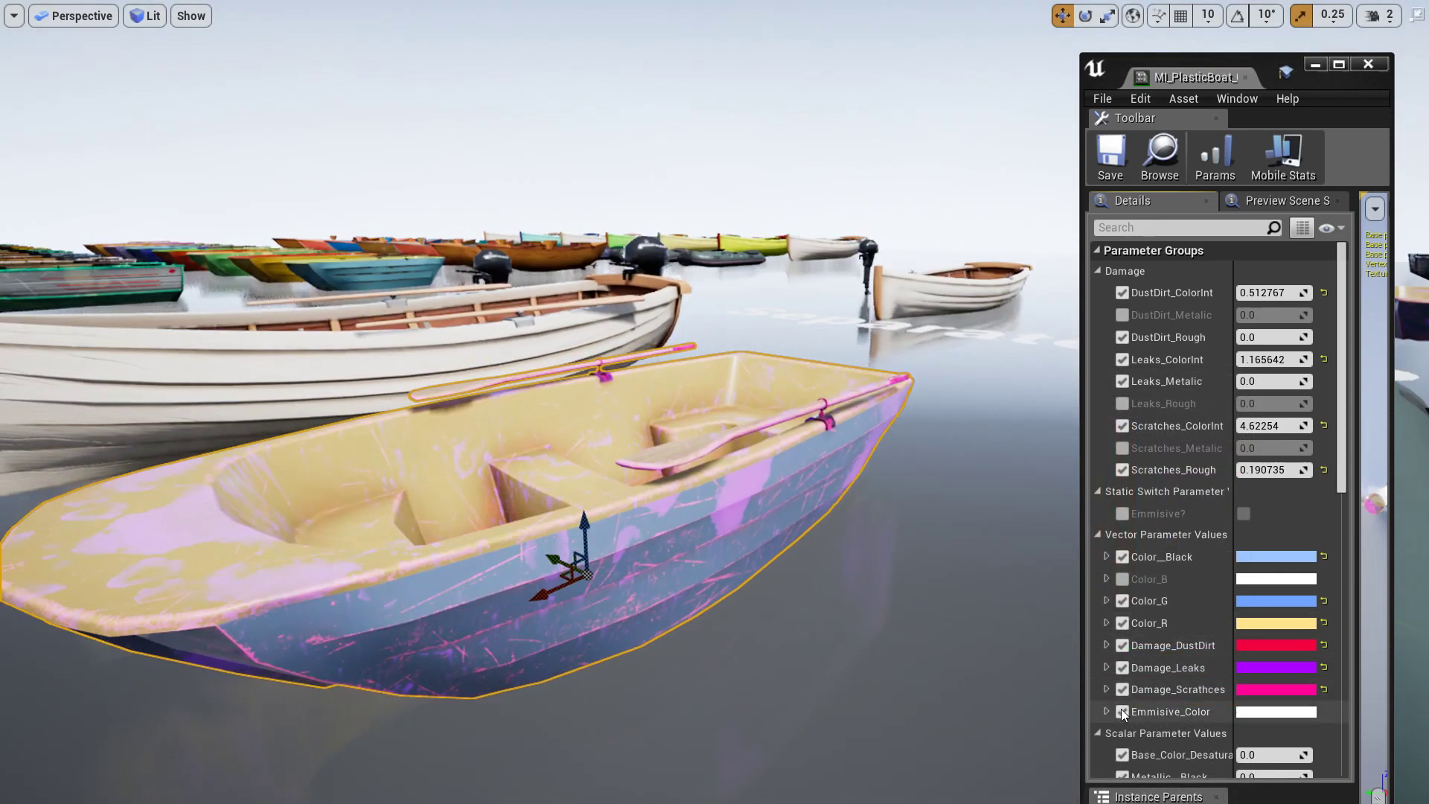
Set the Color__Black parameter that tints the plastic boat's hull to light purple, sRGB BBA8FFFF.
click(1259, 557)
mouse_move(1011, 478)
mouse_down()
mouse_move(1044, 511)
mouse_move(1026, 549)
mouse_move(980, 556)
mouse_move(949, 462)
mouse_up()
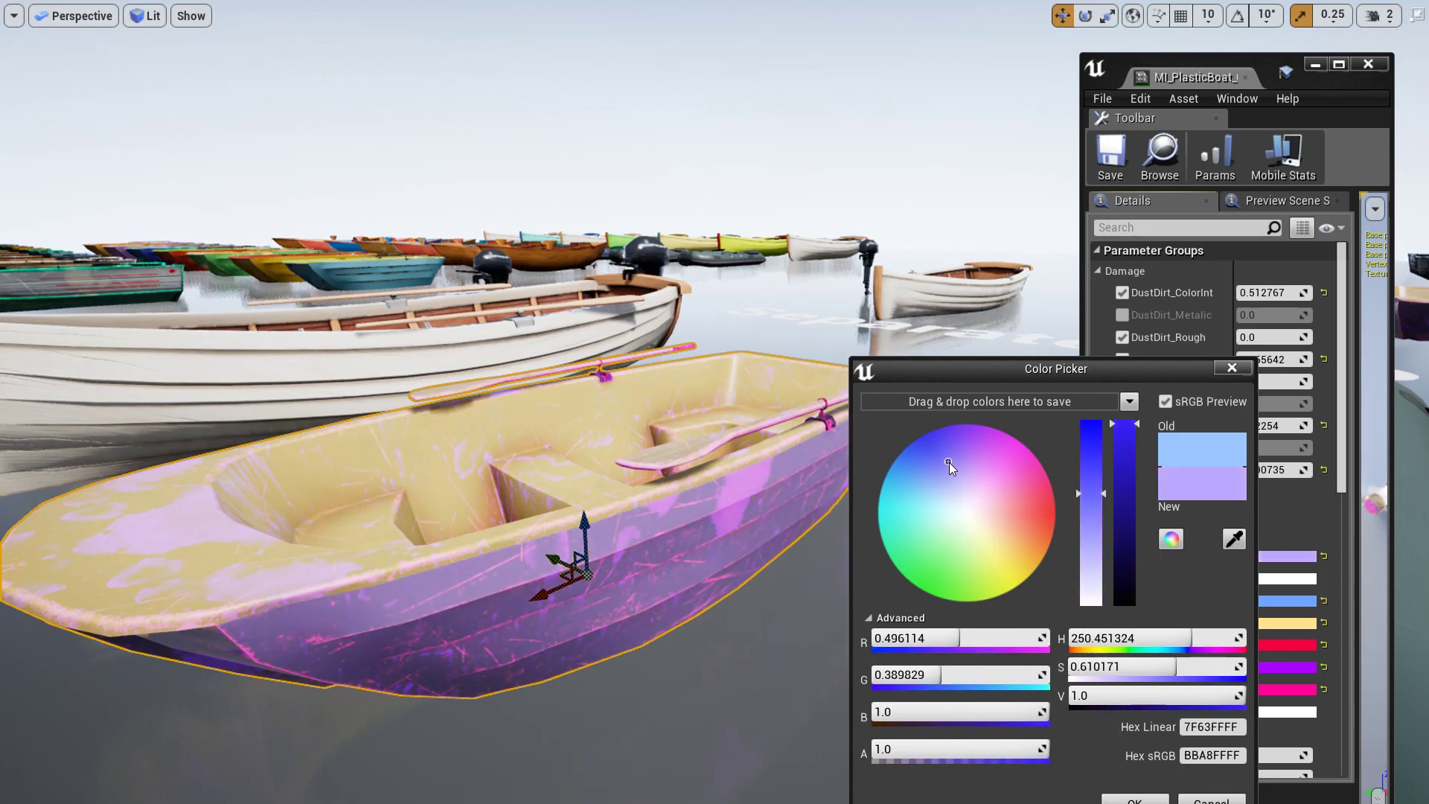
click(1268, 589)
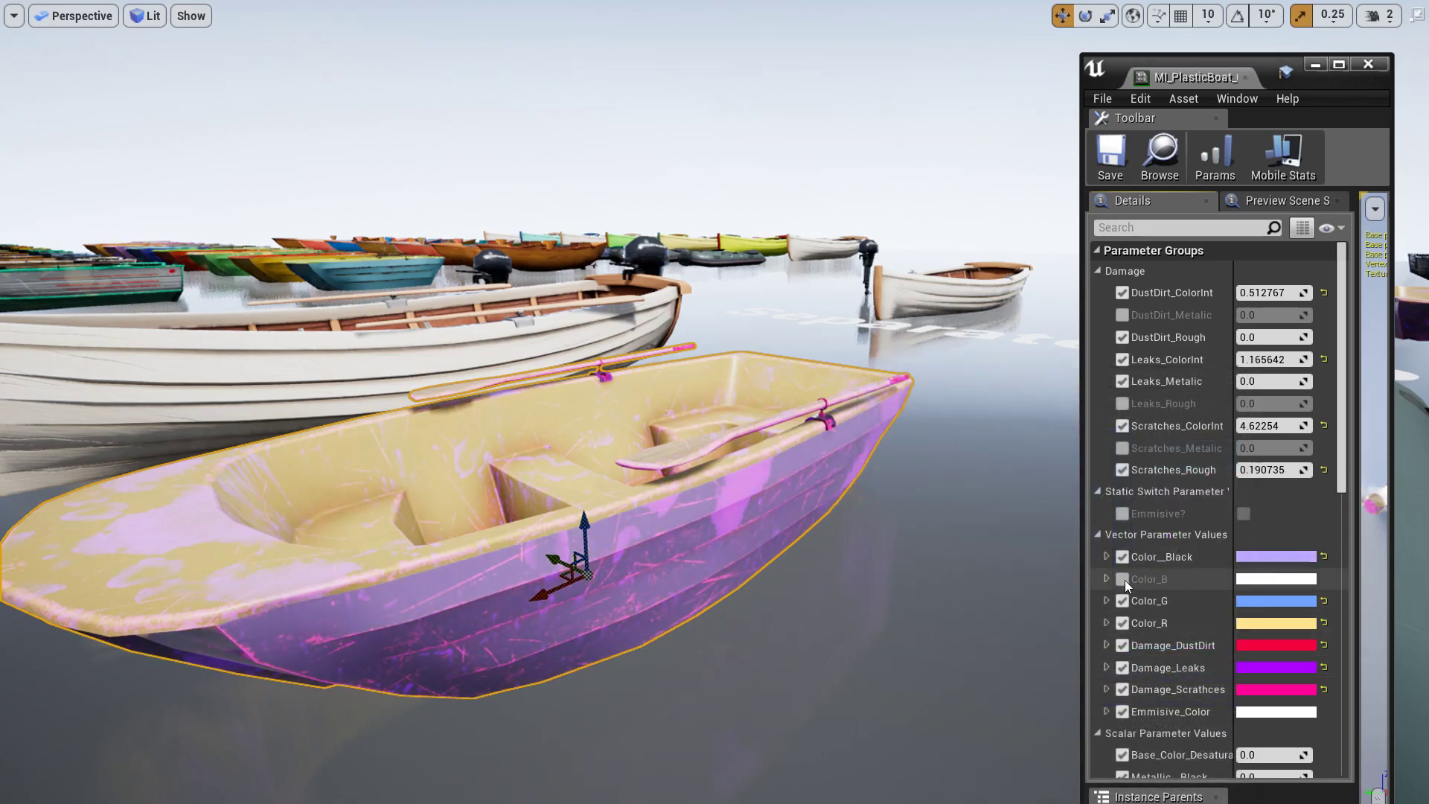
alt+drag(728, 516, 741, 573)
Try several tints for the plastic boat's Color_G parameter and set it to light pink, sRGB FFC0DDFF.
click(1245, 601)
click(961, 485)
drag(963, 483, 972, 540)
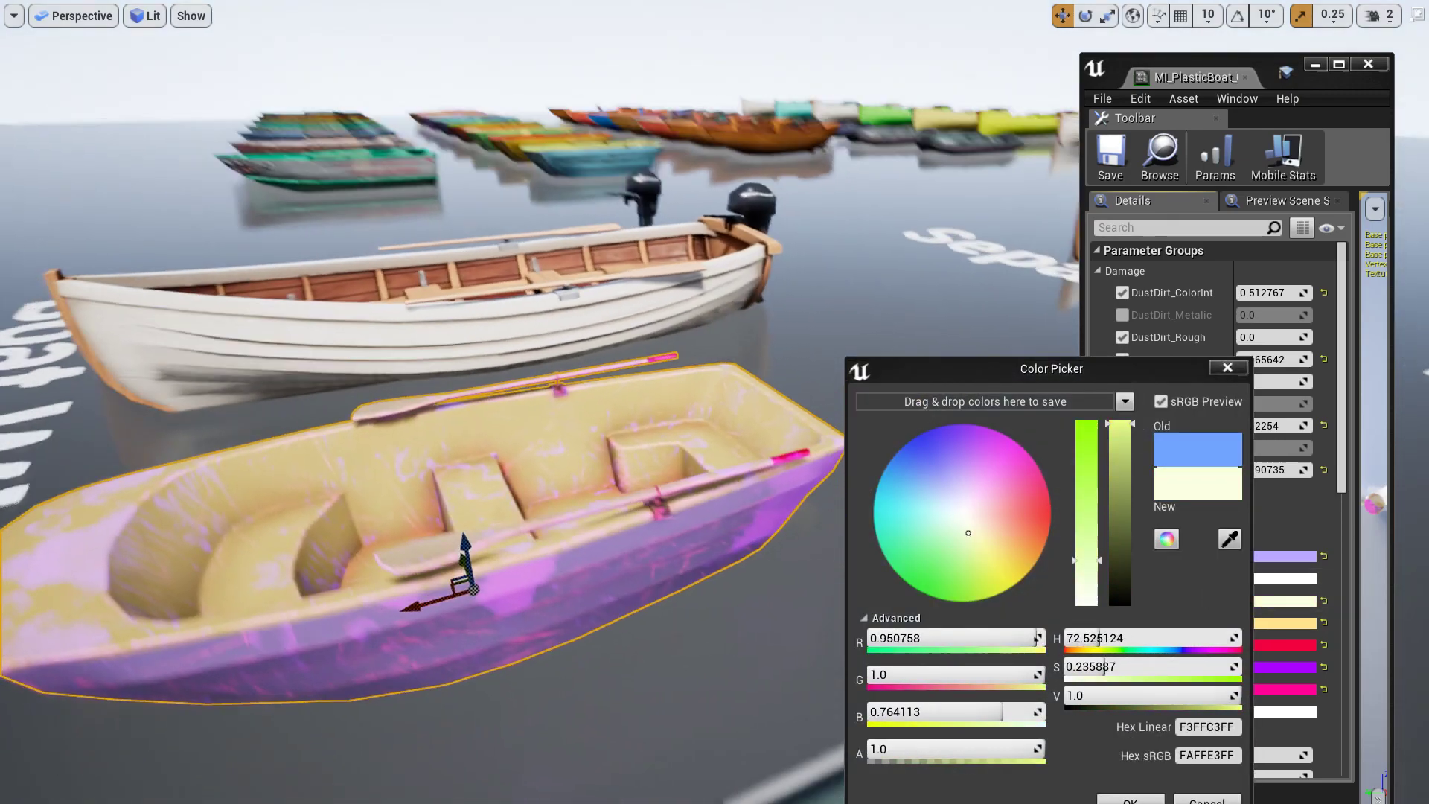
right_drag(744, 513, 662, 512)
mouse_move(959, 480)
mouse_down()
mouse_move(877, 414)
mouse_move(1015, 505)
mouse_move(883, 489)
mouse_move(1000, 495)
mouse_up()
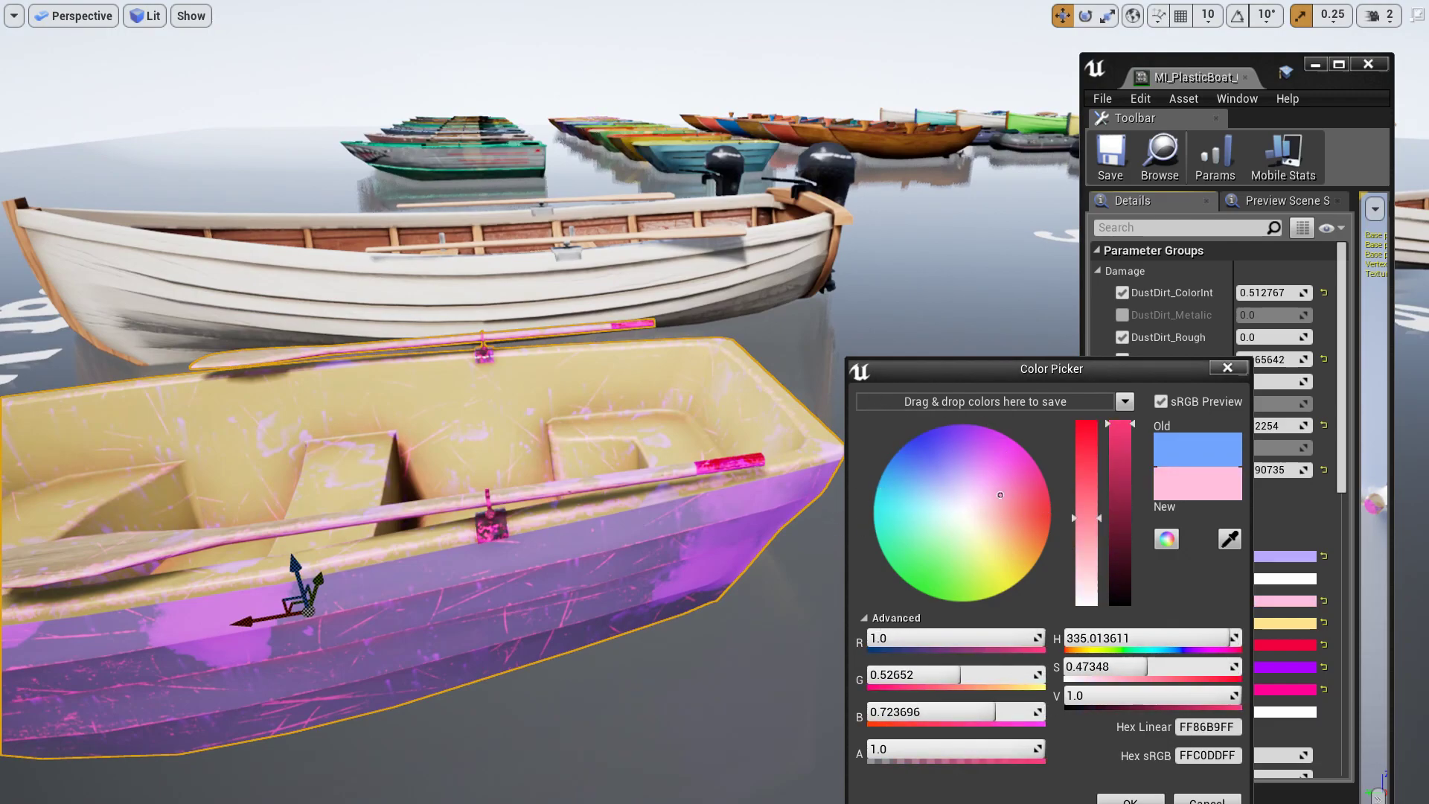
click(1130, 800)
Set the plastic boat's Color_R parameter to light periwinkle blue and its Color_B parameter to light salmon.
click(1261, 625)
mouse_move(990, 495)
mouse_down()
mouse_move(936, 472)
mouse_move(953, 443)
mouse_move(940, 468)
mouse_up()
click(1135, 801)
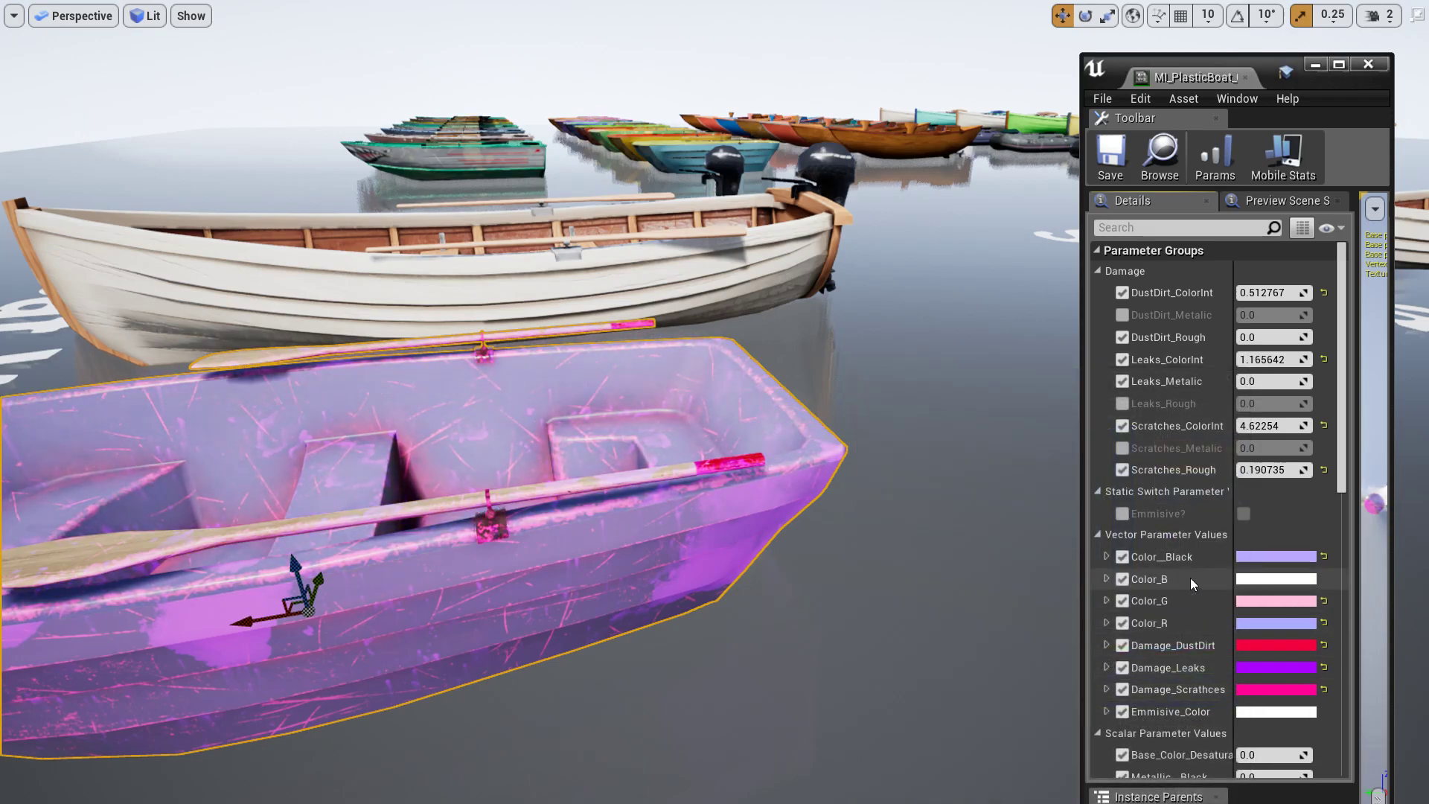
click(1274, 580)
mouse_move(1046, 513)
mouse_down()
mouse_move(1052, 469)
mouse_move(1033, 520)
mouse_up()
click(1145, 800)
Select the separate propeller beside the standalone outboard motor, frame it, and examine it up close.
right_drag(789, 565, 733, 654)
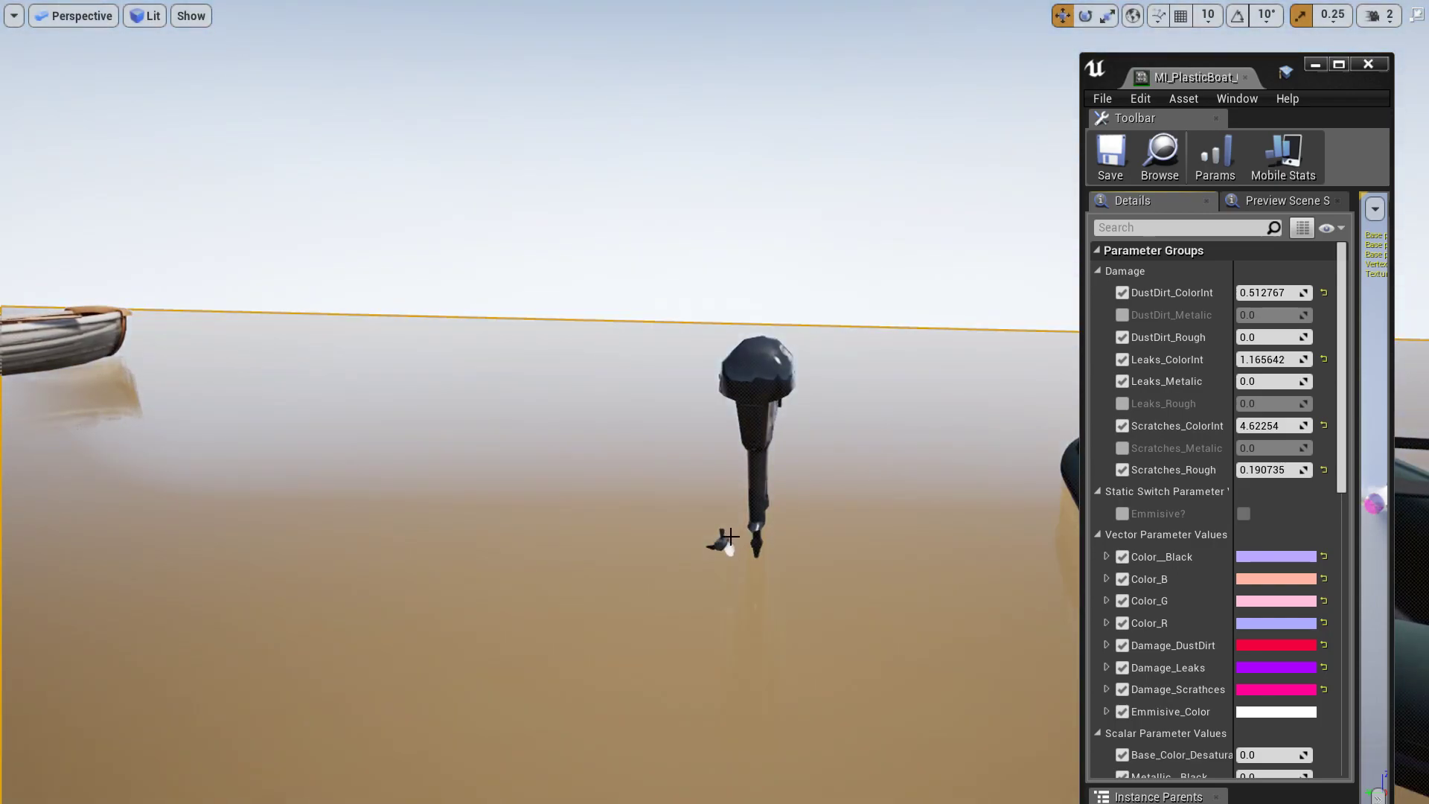
click(714, 553)
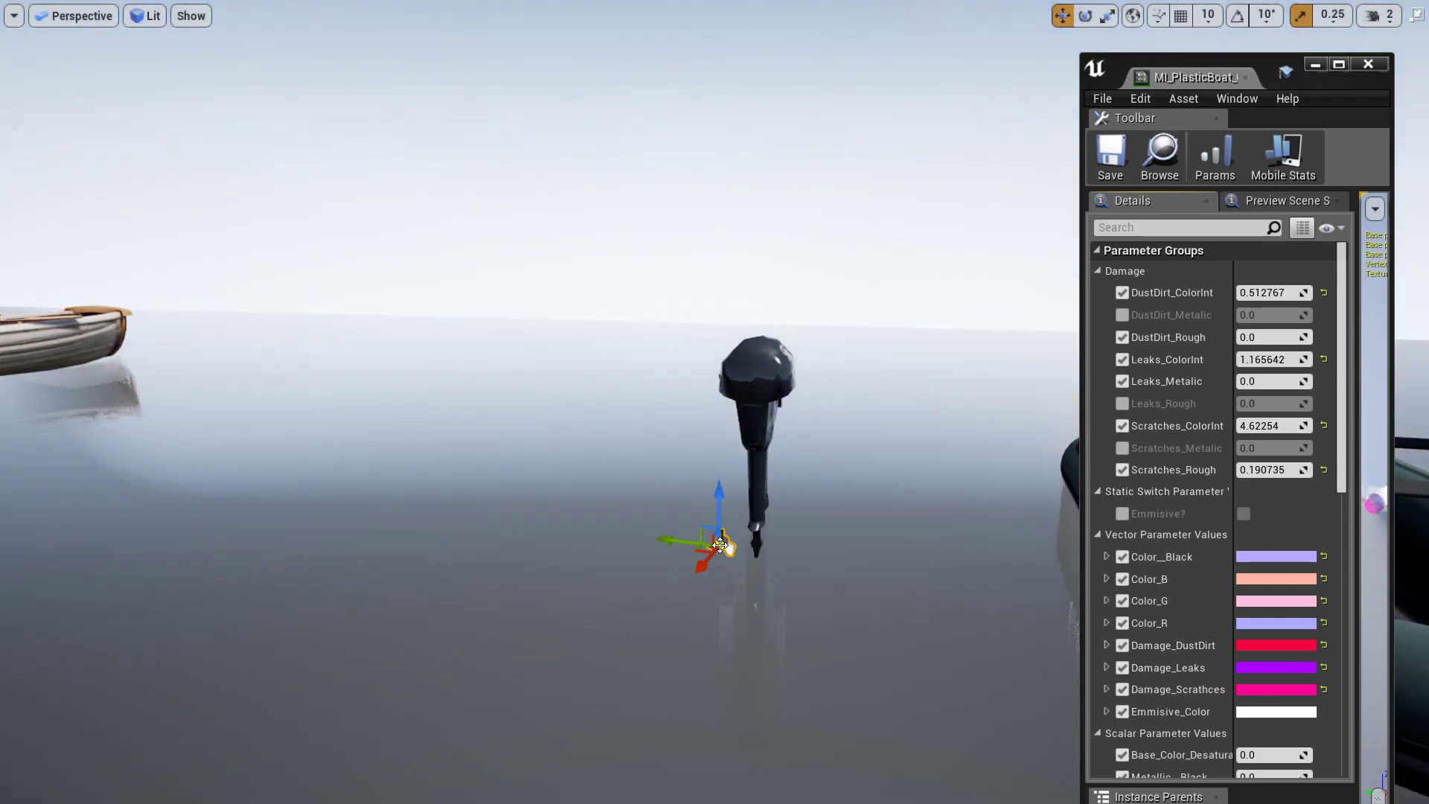
key(f)
drag(766, 466, 852, 476)
right_drag(852, 477, 818, 436)
key(s)
Examine the outboard motor's separate parts, frame its tiller handle, and close the plastic boat's material editor.
click(835, 376)
key(f)
alt+drag(832, 376, 1020, 439)
drag(812, 772, 839, 727)
click(465, 262)
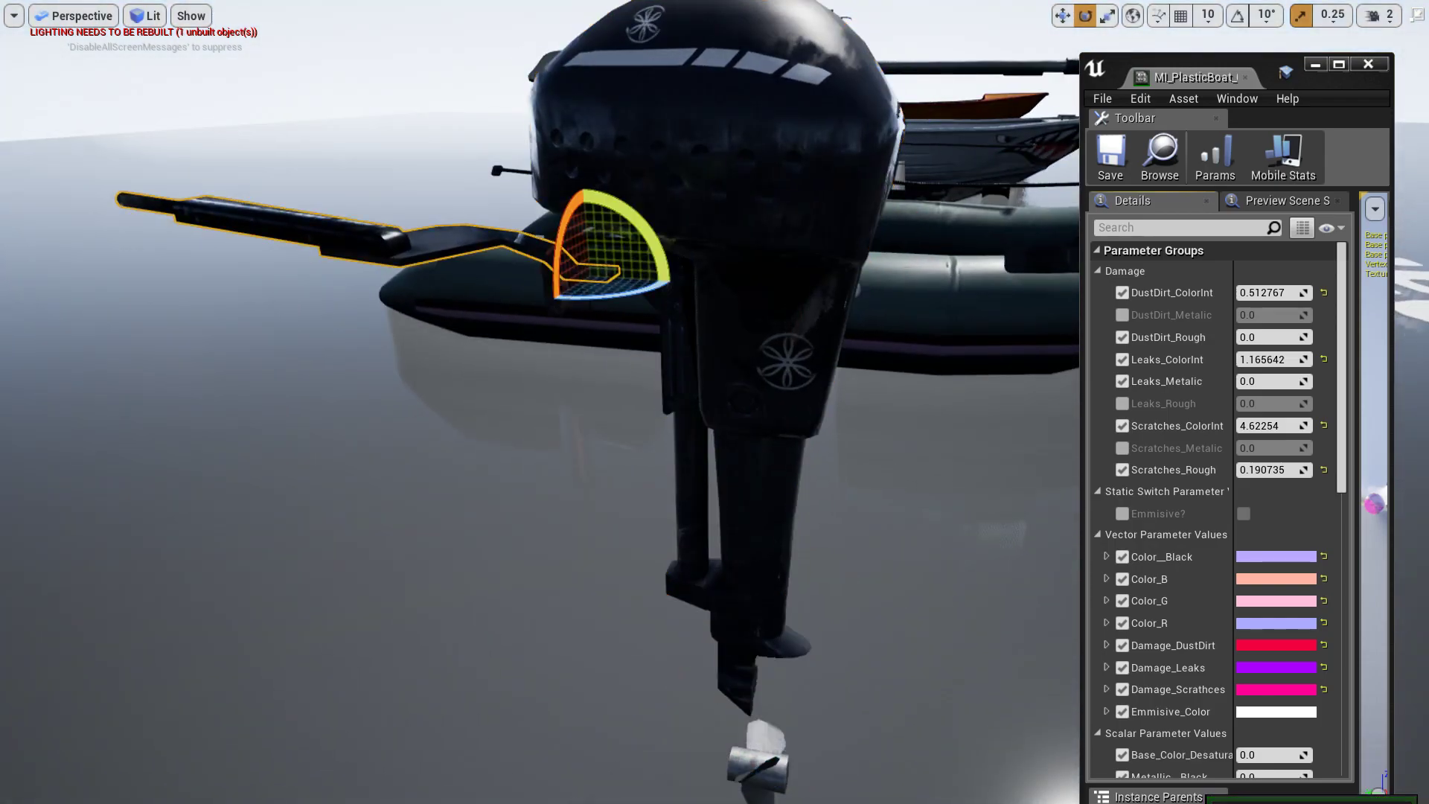
key(f)
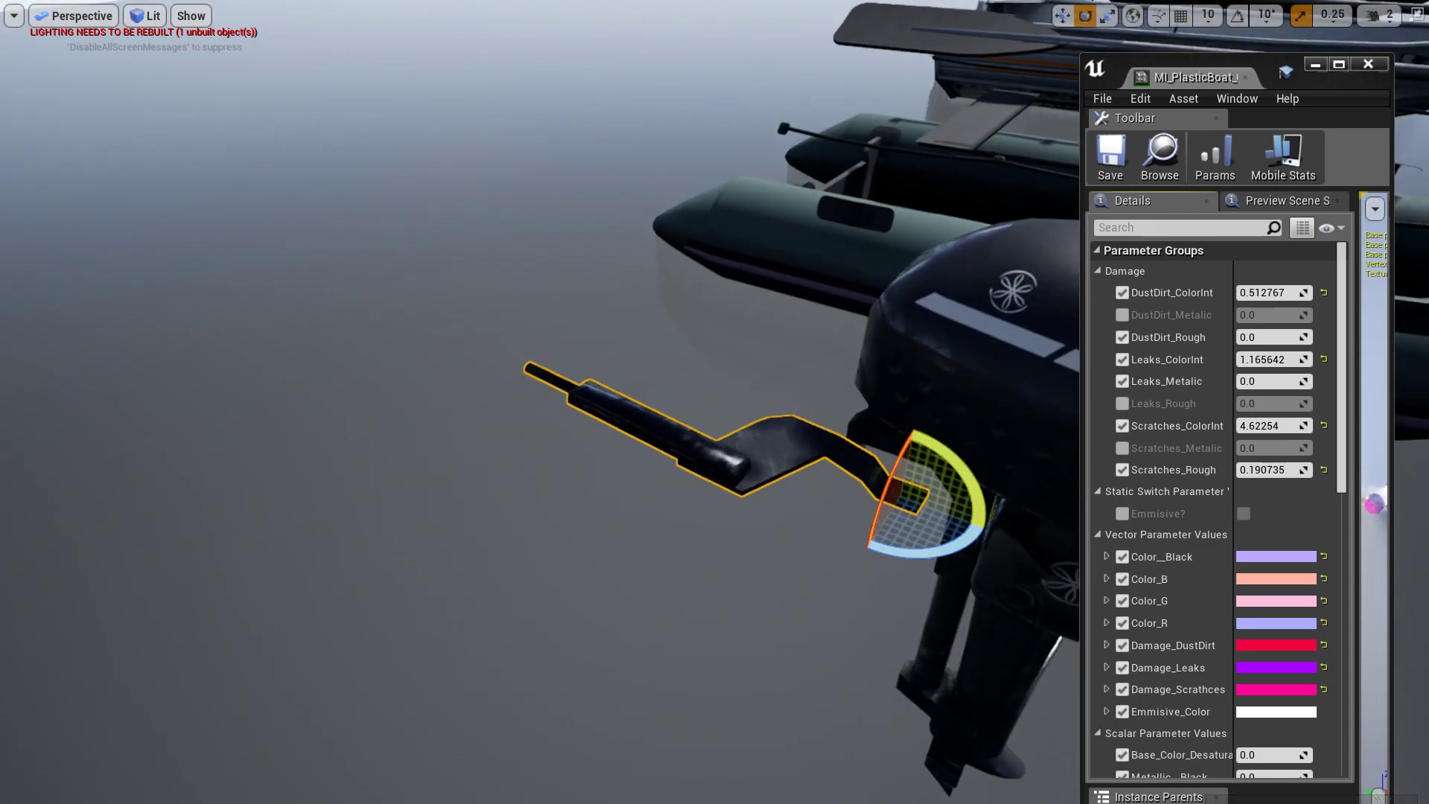
right_drag(704, 597, 782, 592)
click(1368, 64)
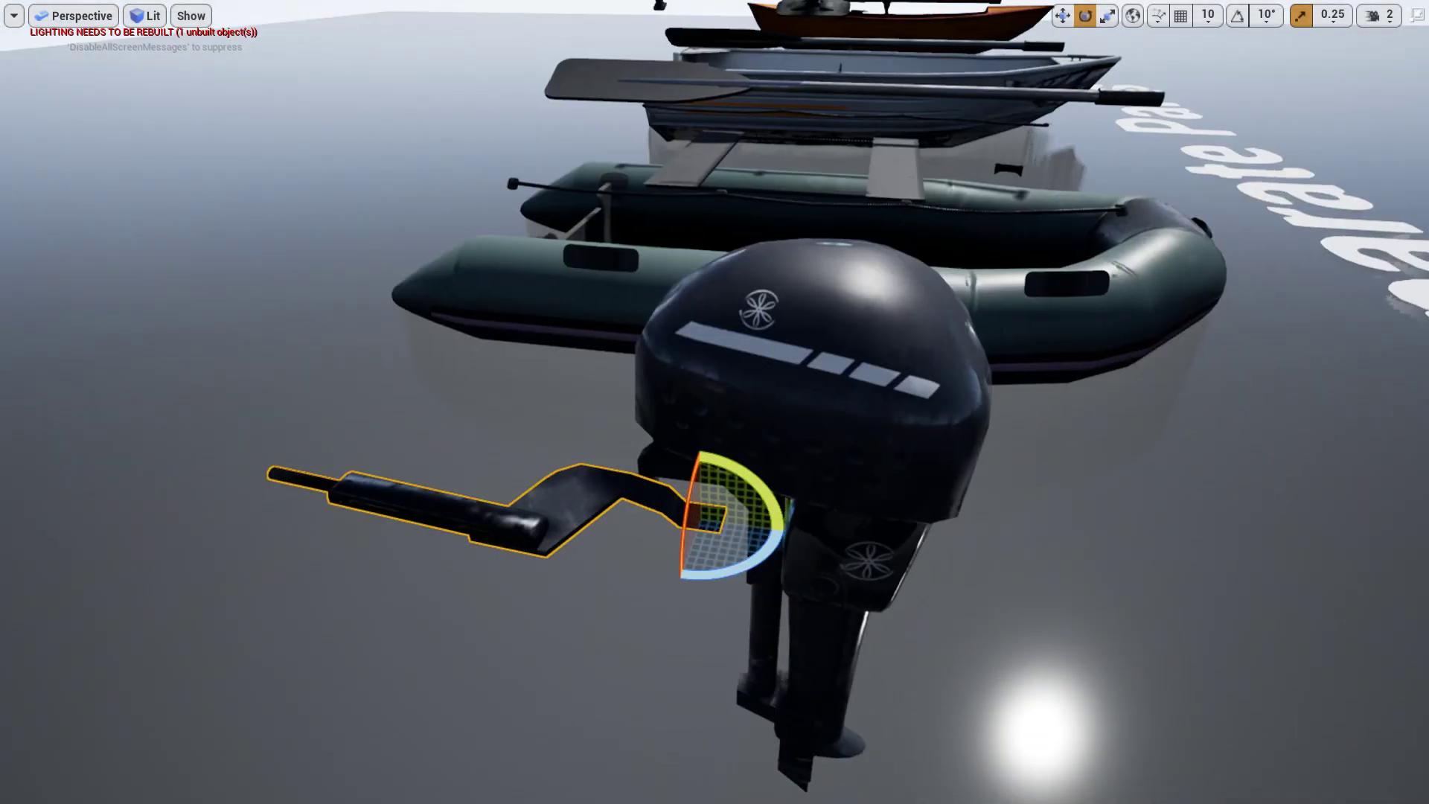
Examine the outboard motor and the rubber boat's separate parts in Wireframe view mode.
key(alt+2)
key(s)
right_drag(890, 531, 867, 540)
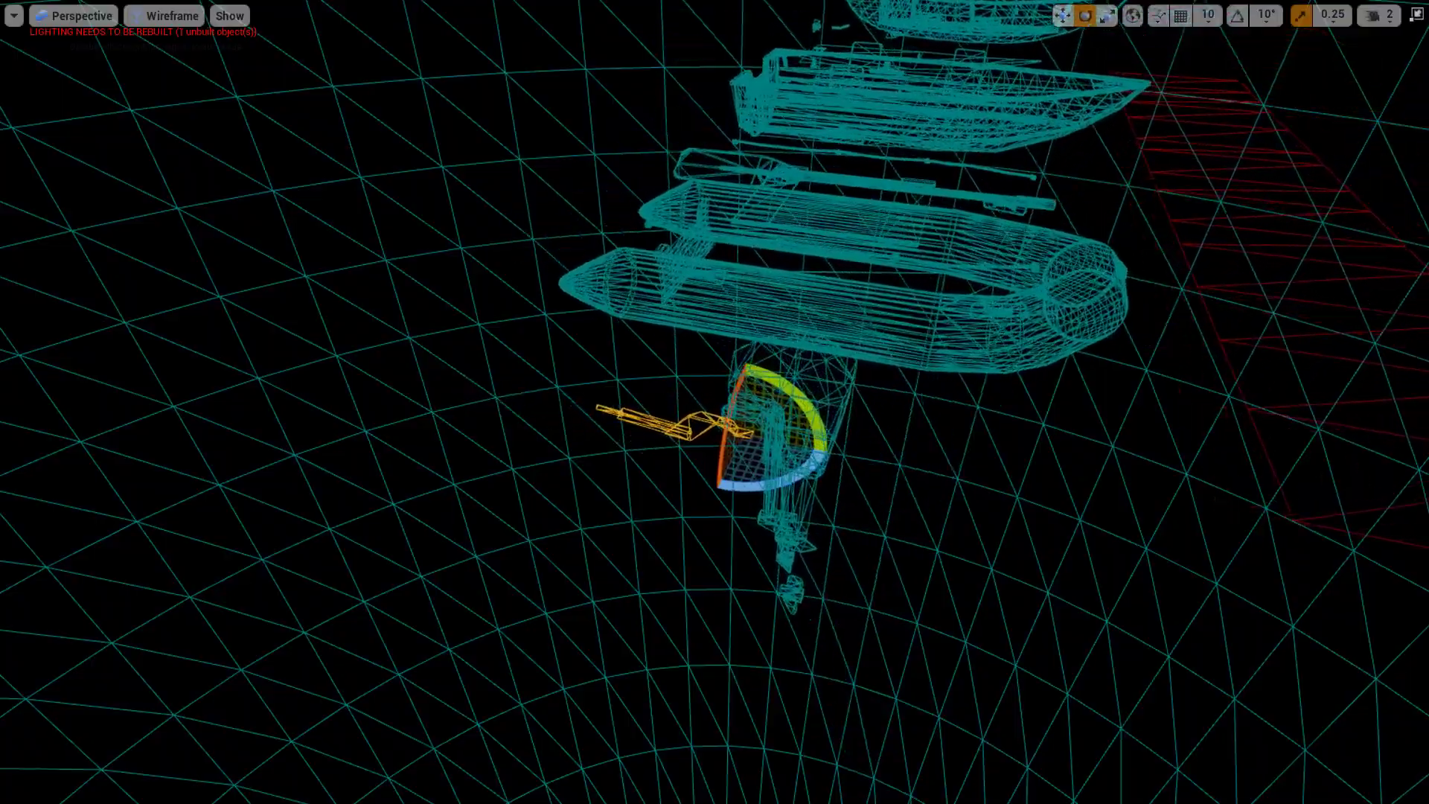
click(804, 321)
key(f)
alt+drag(804, 320, 774, 283)
alt+right_drag(774, 283, 826, 286)
click(908, 605)
mouse_move(908, 604)
right_down()
mouse_move(849, 603)
mouse_move(885, 615)
right_up()
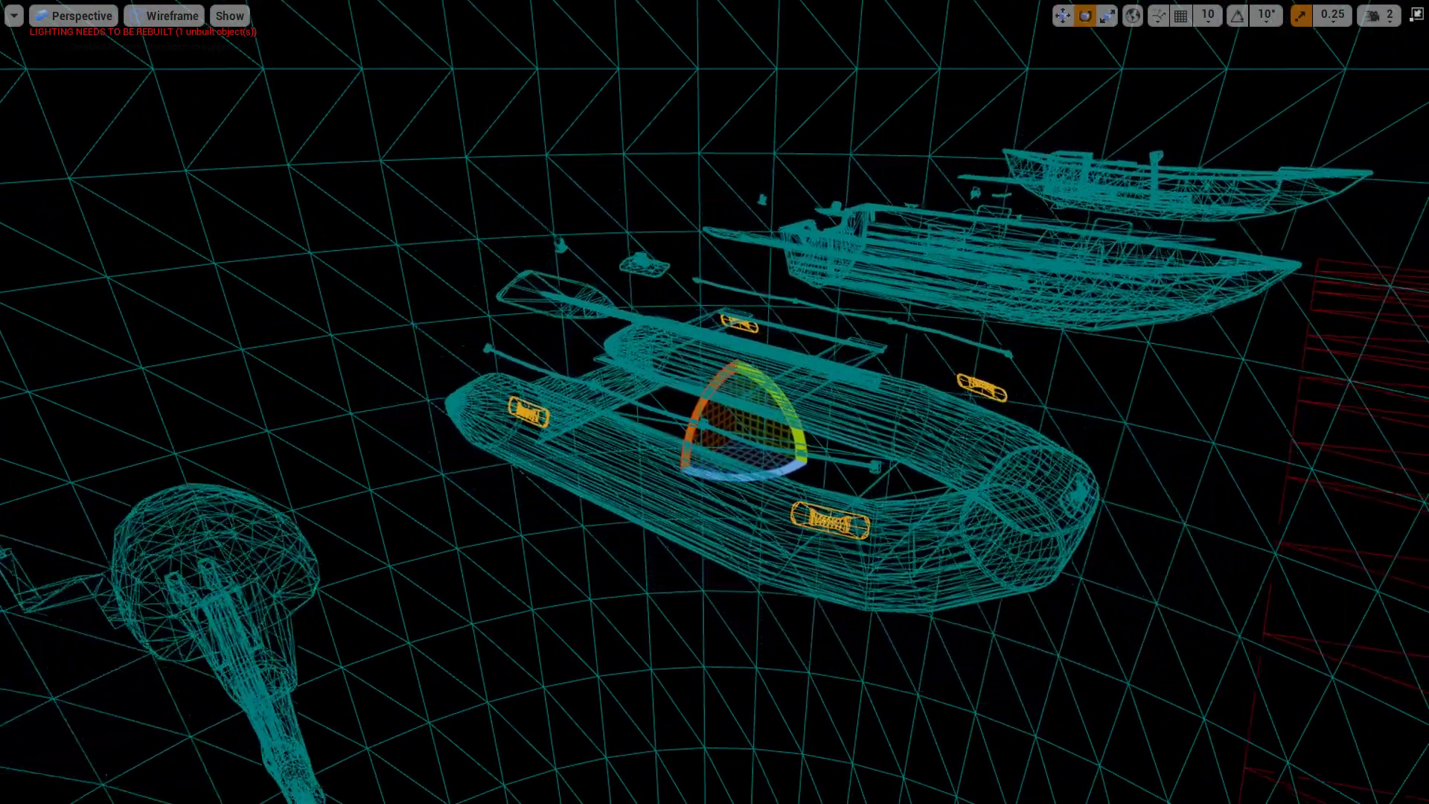
key(ctrl+a)
key(ctrl+z)
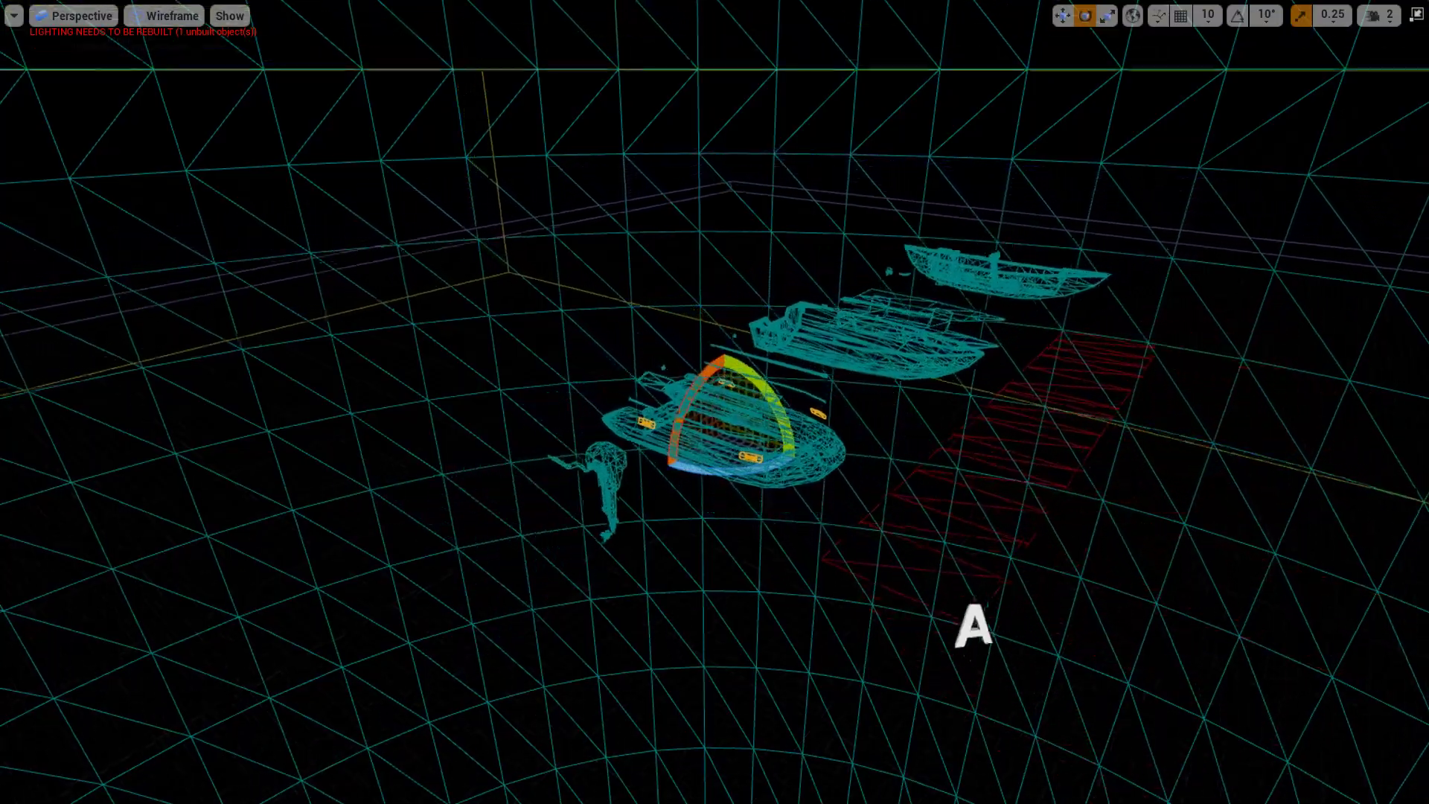
Return to Lit mode and survey the separate-parts area up to the gray metal boat.
key(w)
mouse_move(960, 553)
right_down()
mouse_move(837, 528)
mouse_move(960, 555)
right_up()
key(alt+4)
key(d)
key(d)
right_drag(820, 419, 711, 271)
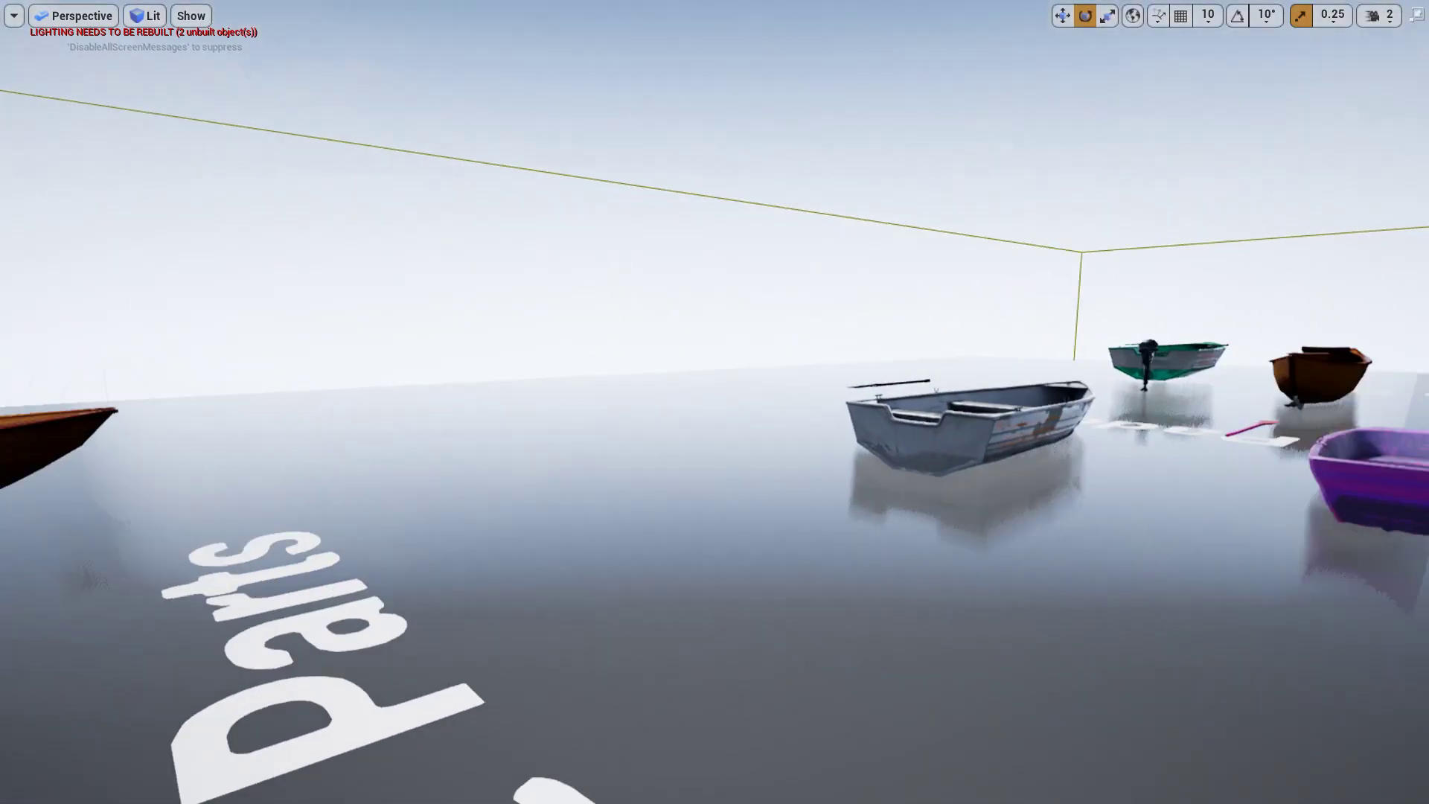
right_drag(714, 402, 744, 395)
mouse_move(729, 309)
right_down()
mouse_move(789, 365)
mouse_move(893, 395)
mouse_move(730, 310)
right_up()
Select and frame the gray metal boat with the shark-mouth decal, and examine it from the bow and above.
click(693, 442)
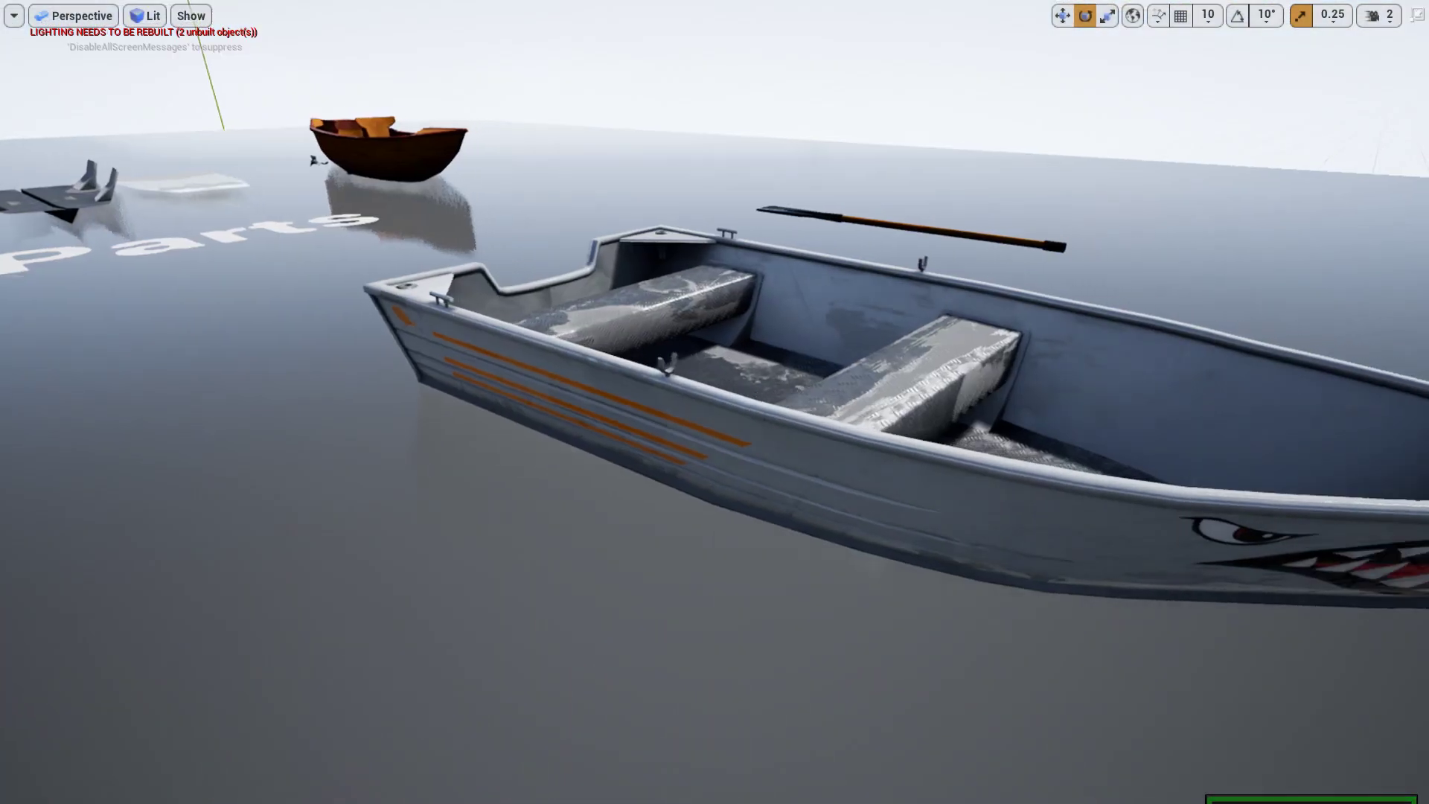
right_drag(501, 307, 500, 306)
click(500, 306)
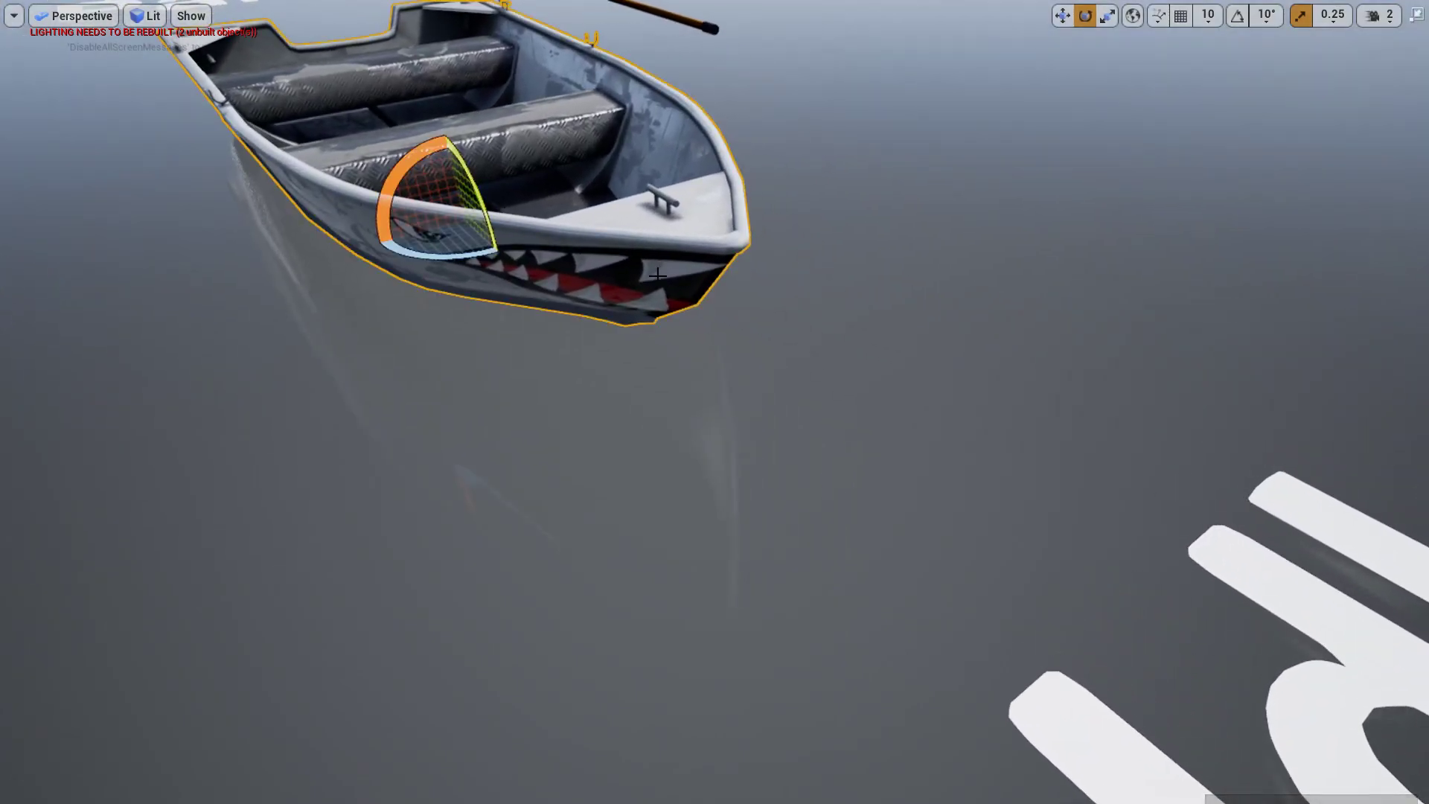
key(f)
alt+drag(500, 307, 291, 214)
alt+drag(780, 364, 781, 364)
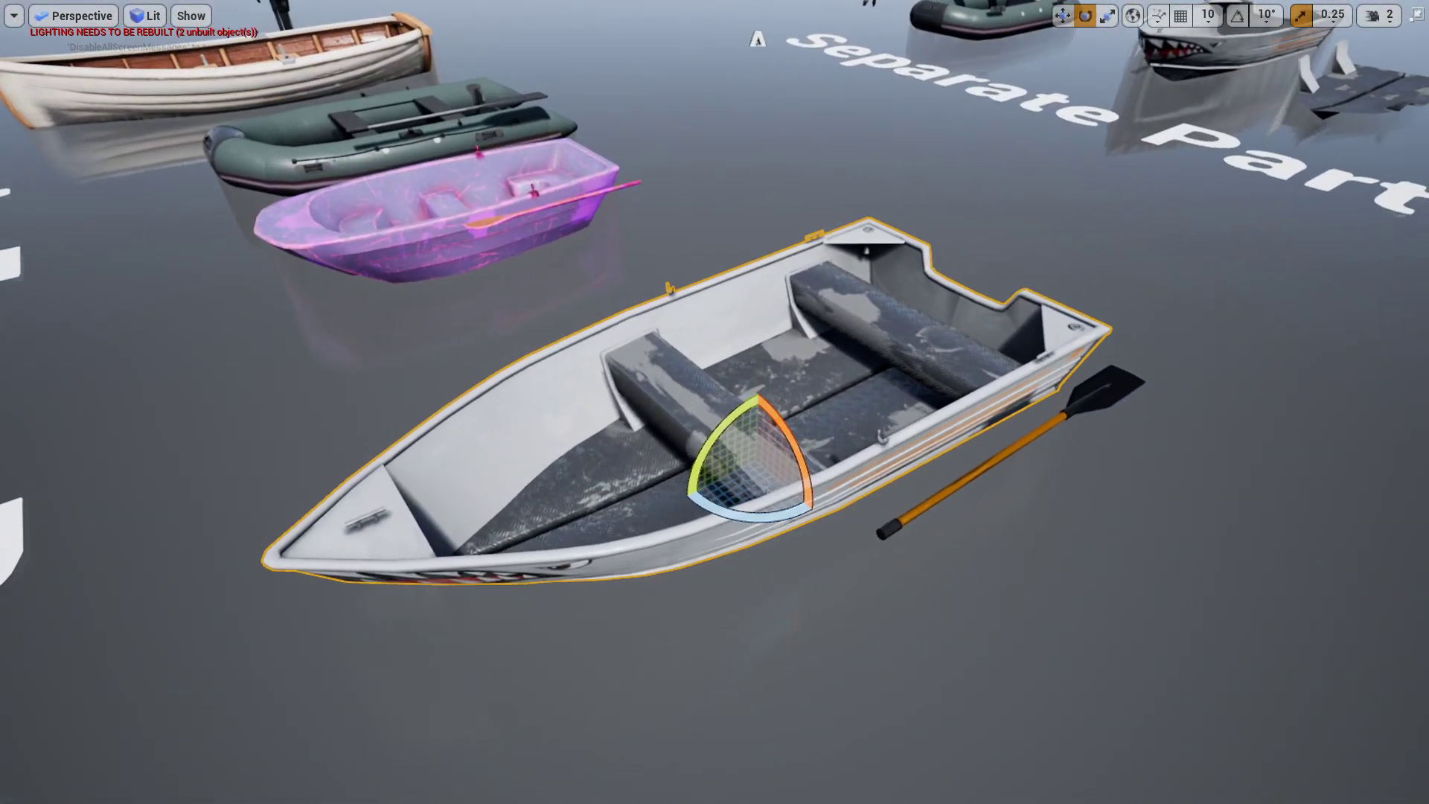